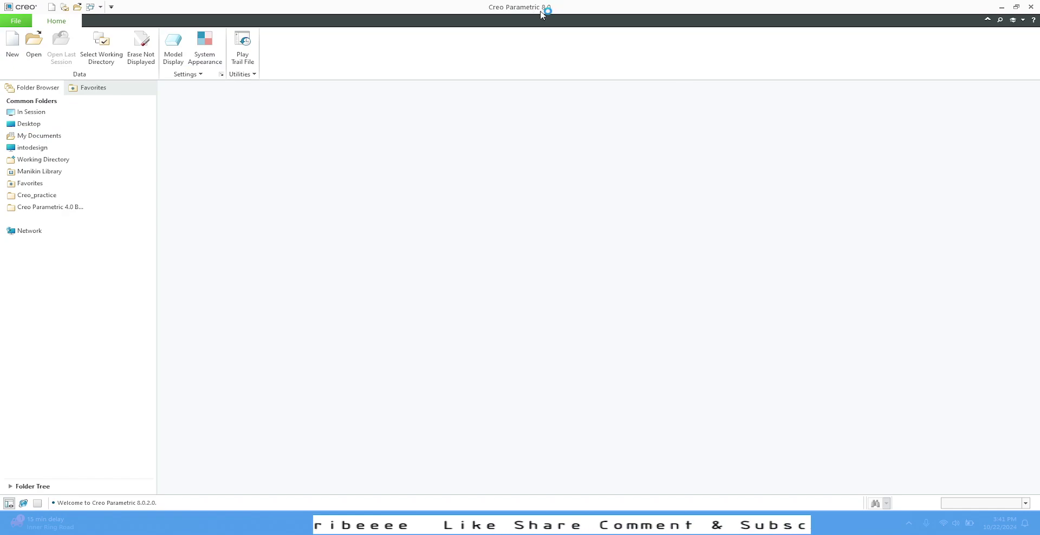
Start a new part without the default template, scroll the template choices, then cancel
left_click(13, 42)
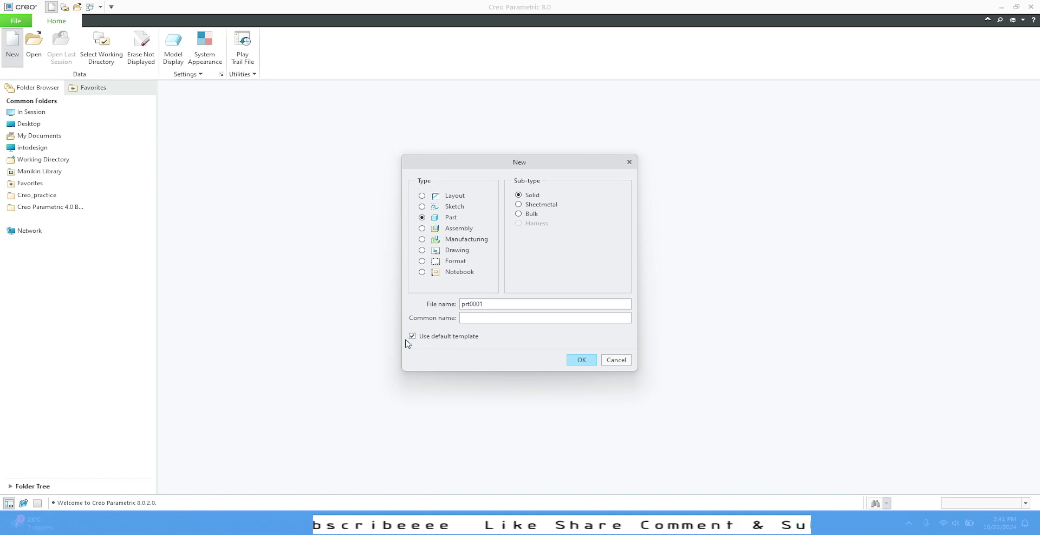
left_click(434, 338)
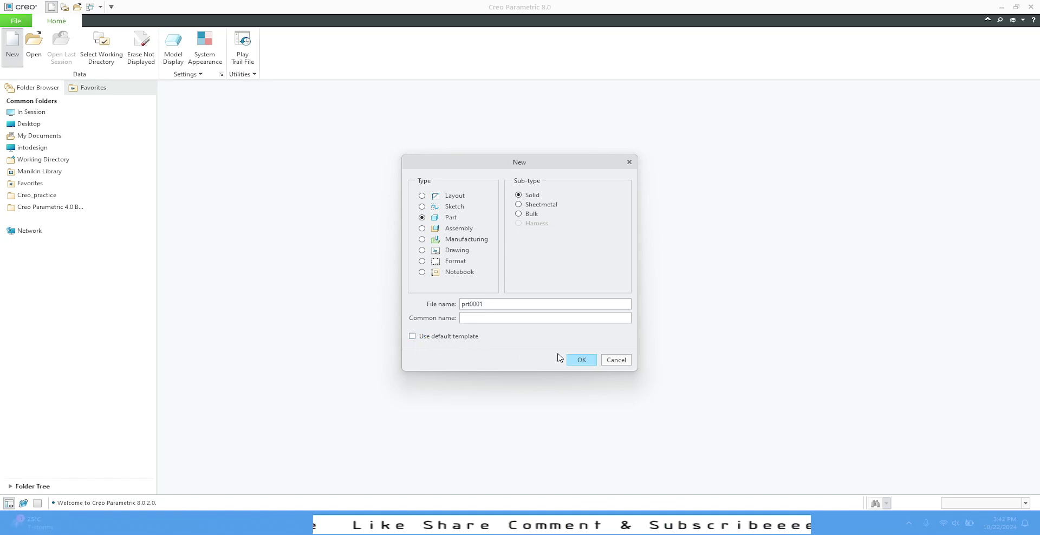
left_click(575, 360)
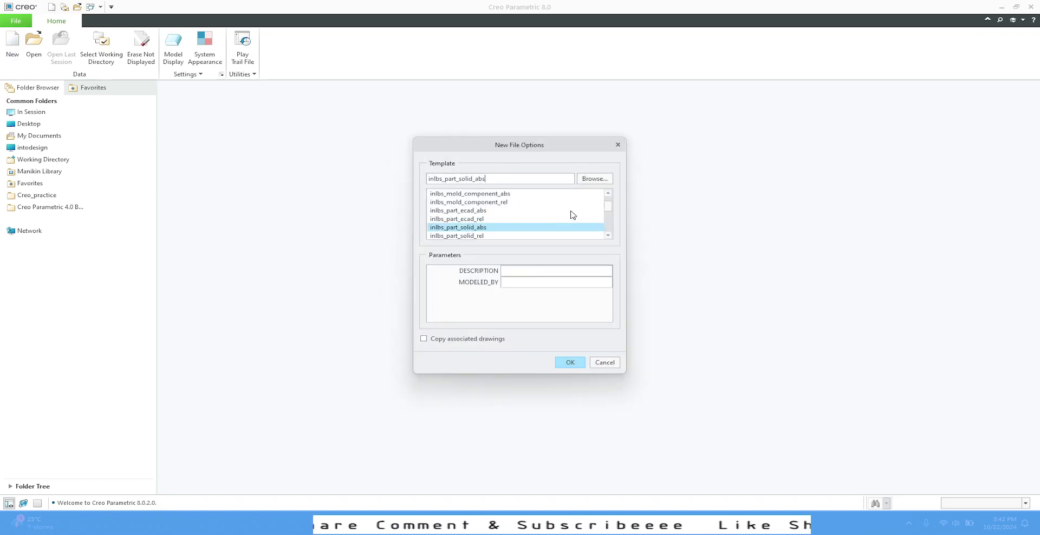
left_click_drag(609, 212, 608, 237)
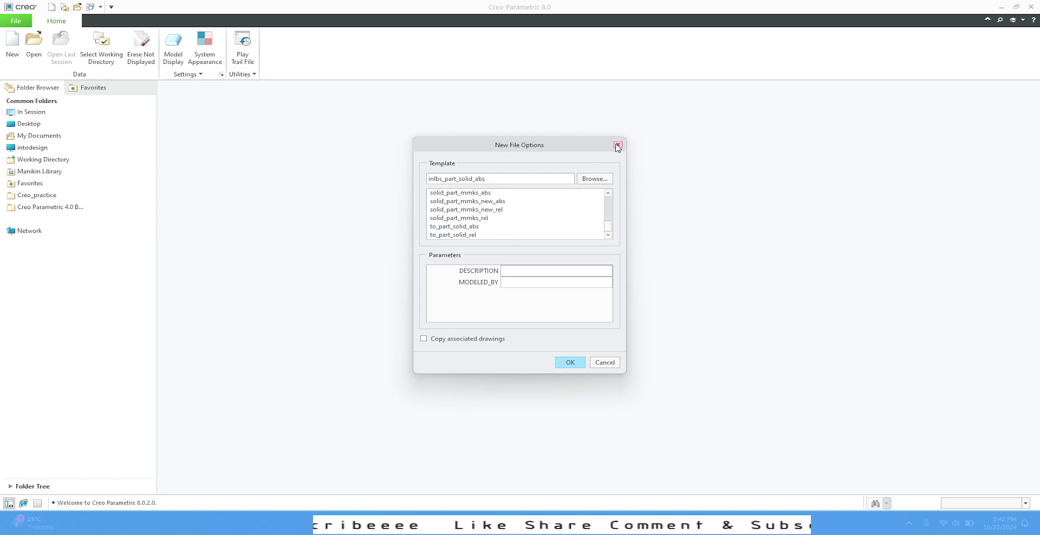
left_click_drag(610, 225, 609, 196)
left_click(607, 363)
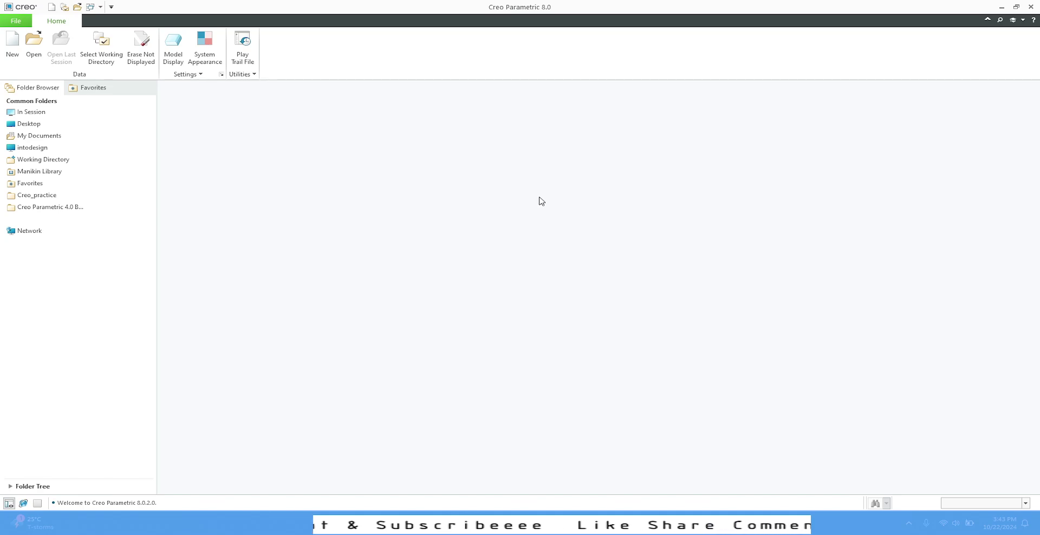
Expand the command search field, opening and closing the learning resources list along the way
left_click(1022, 20)
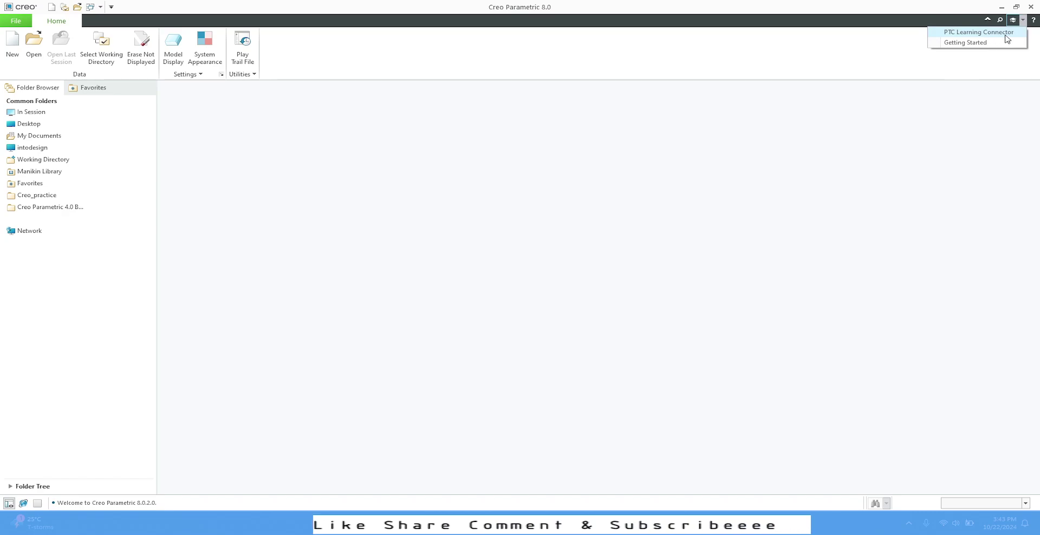
left_click(986, 61)
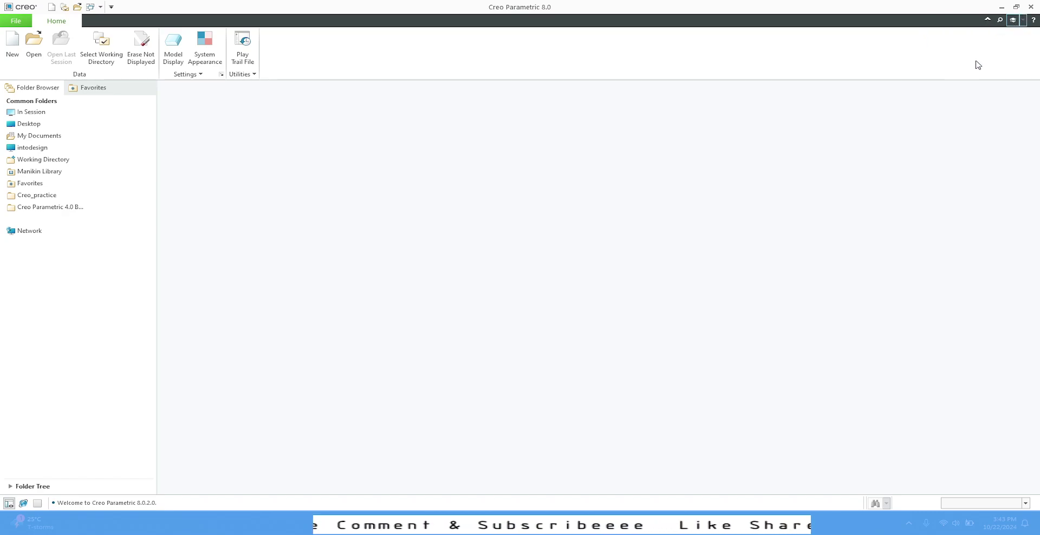
left_click(1000, 20)
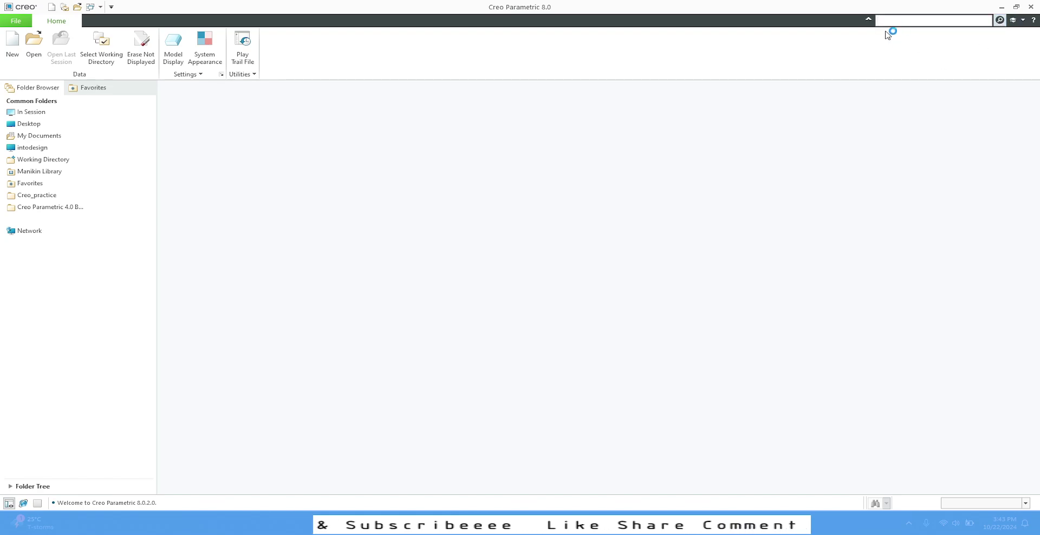
left_click(1022, 24)
left_click(880, 77)
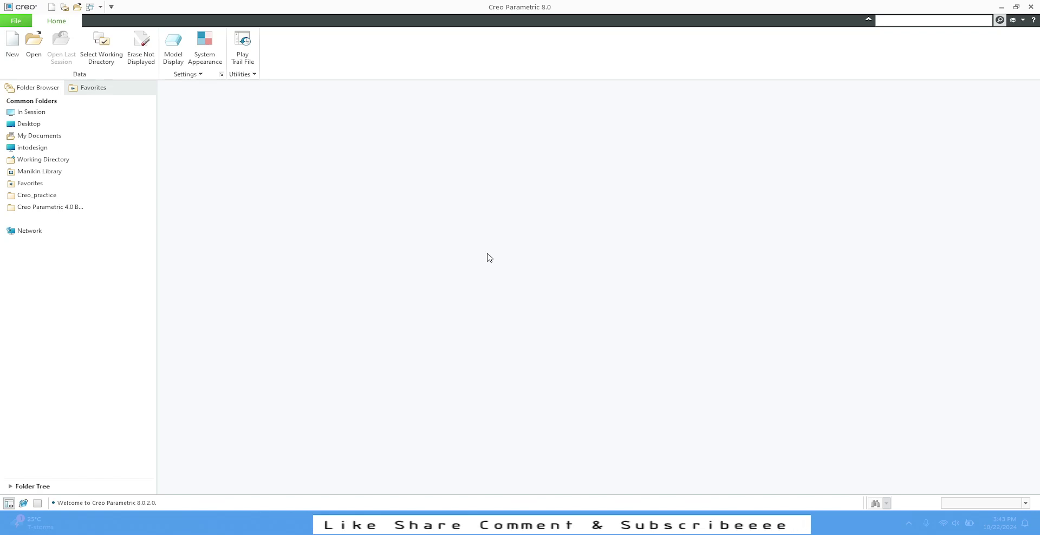
left_click(16, 22)
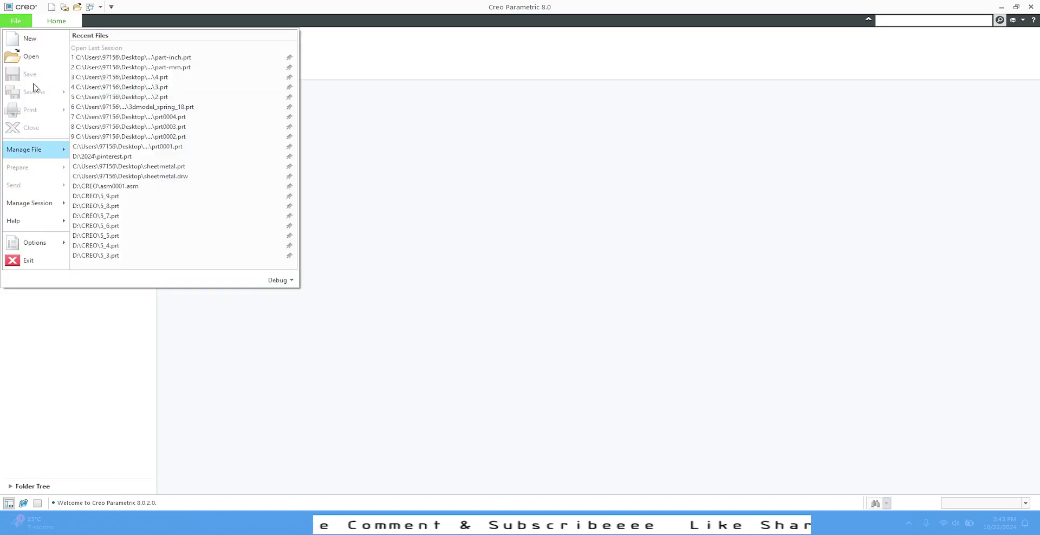
left_click(15, 22)
left_click(15, 21)
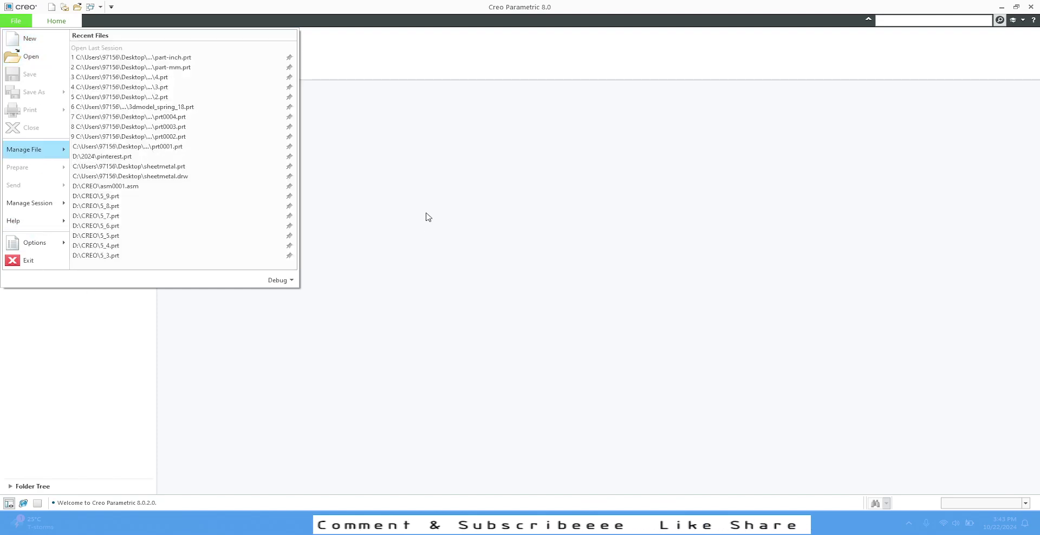
left_click(400, 123)
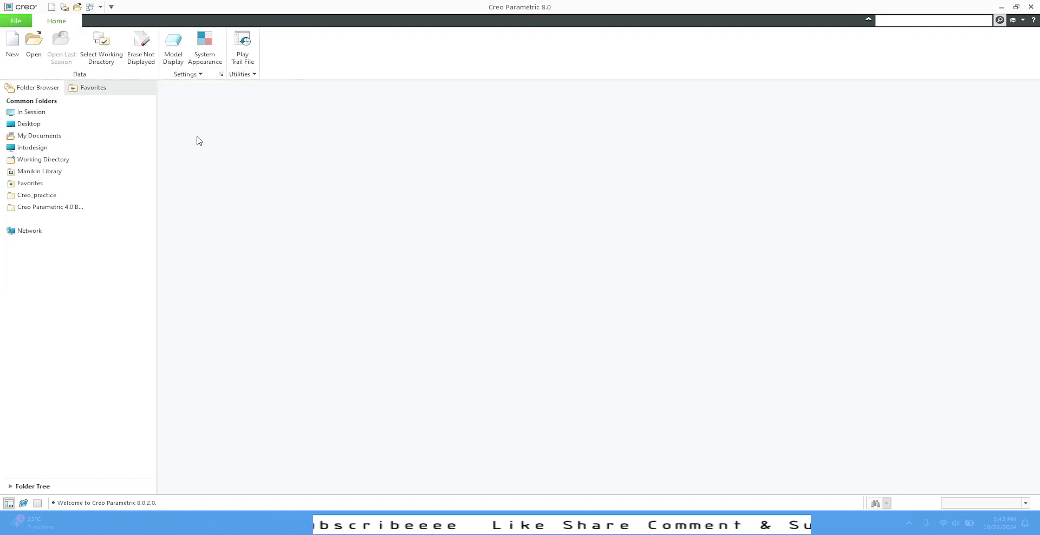
left_click(105, 43)
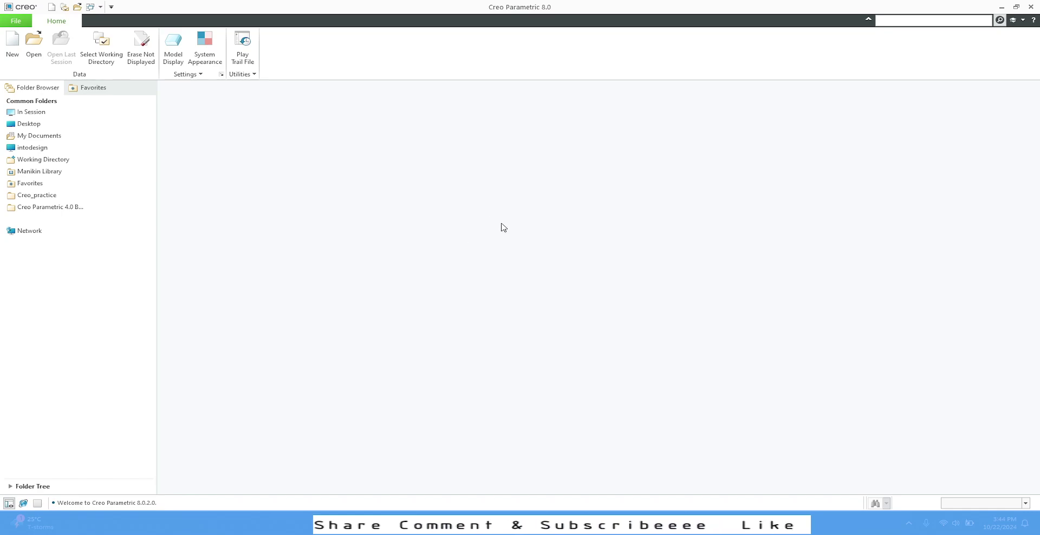
Pick an entry from the File menu's Recent Files list so the menu closes
left_click(15, 21)
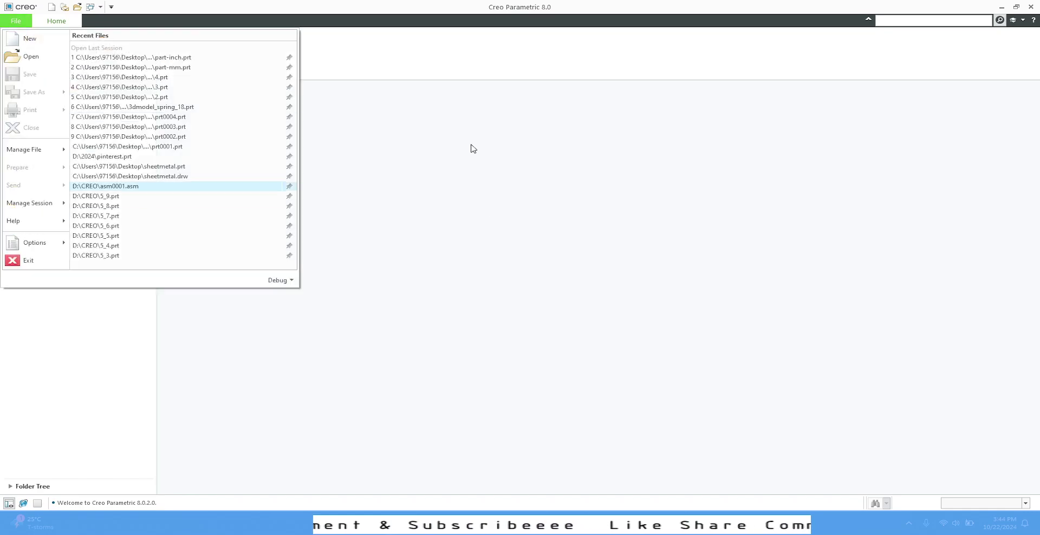
left_click(171, 187)
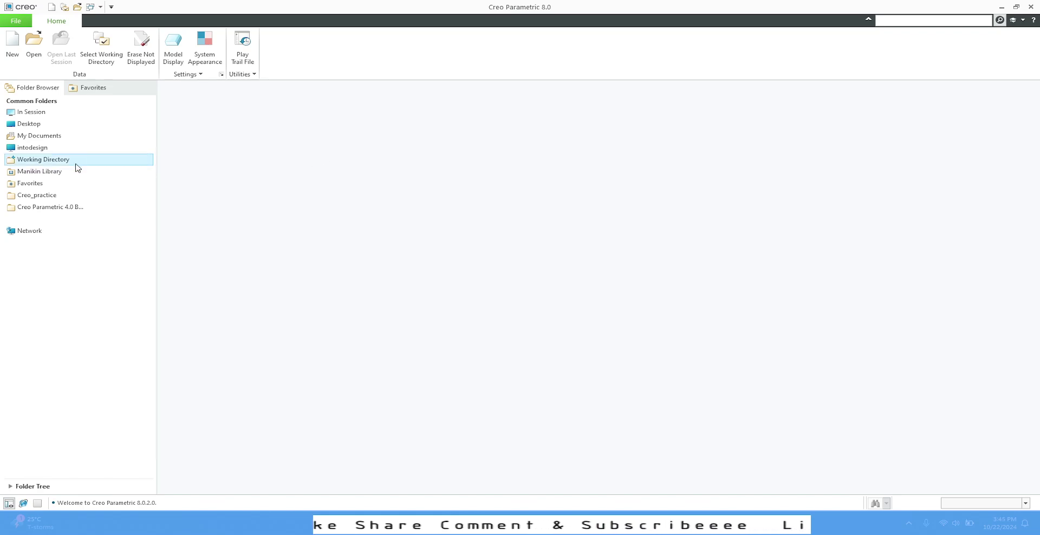
Create solid part PRT0001 from the part-mm template, with Use default template unchecked
left_click(12, 46)
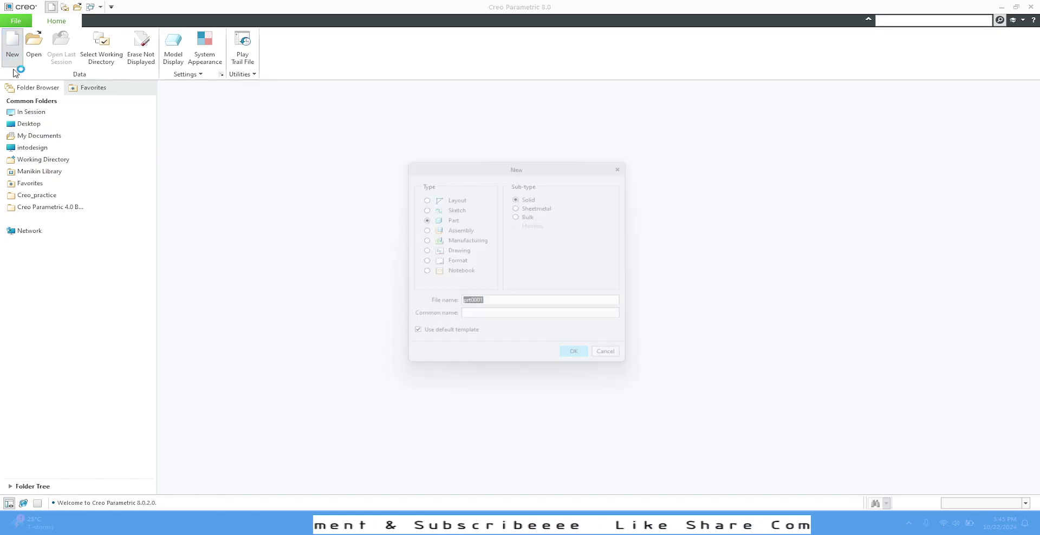
left_click(449, 337)
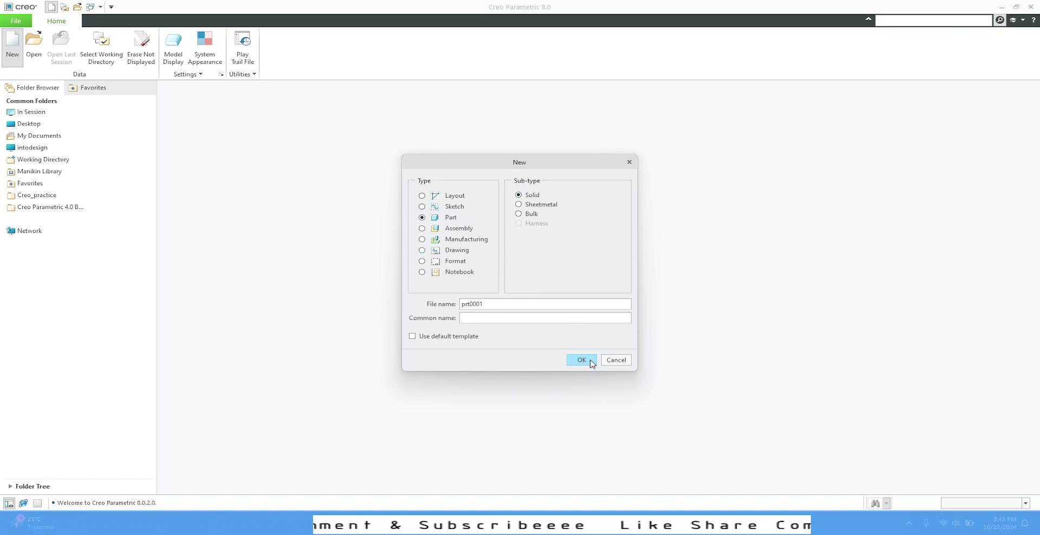
left_click(581, 360)
scroll(501, 223, "down", 3)
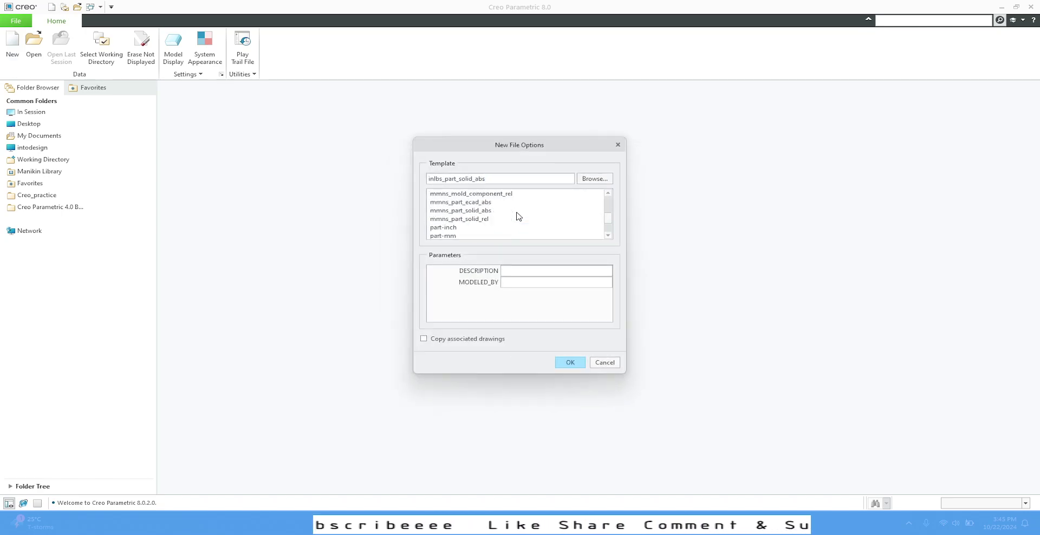
left_click(449, 236)
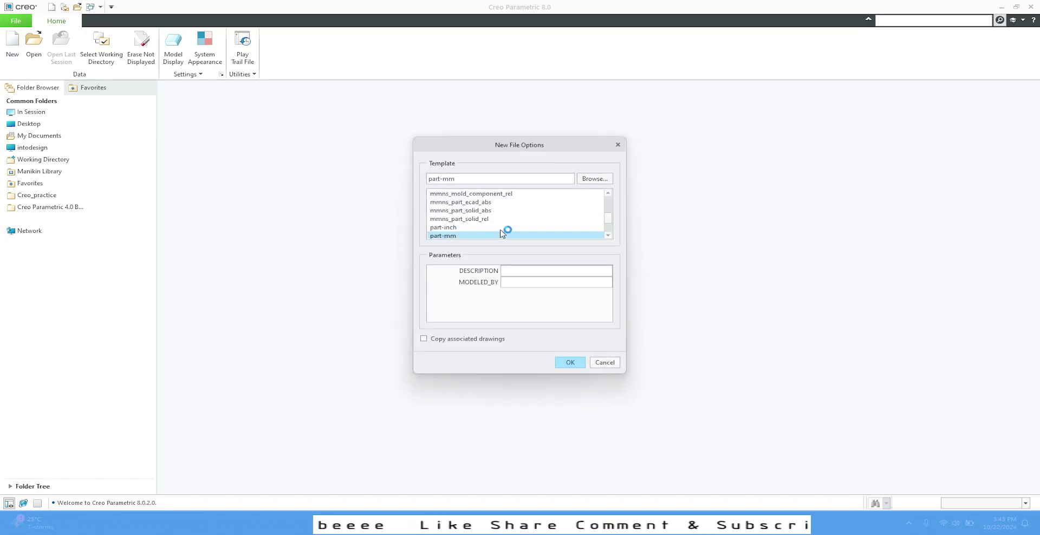
left_click(576, 361)
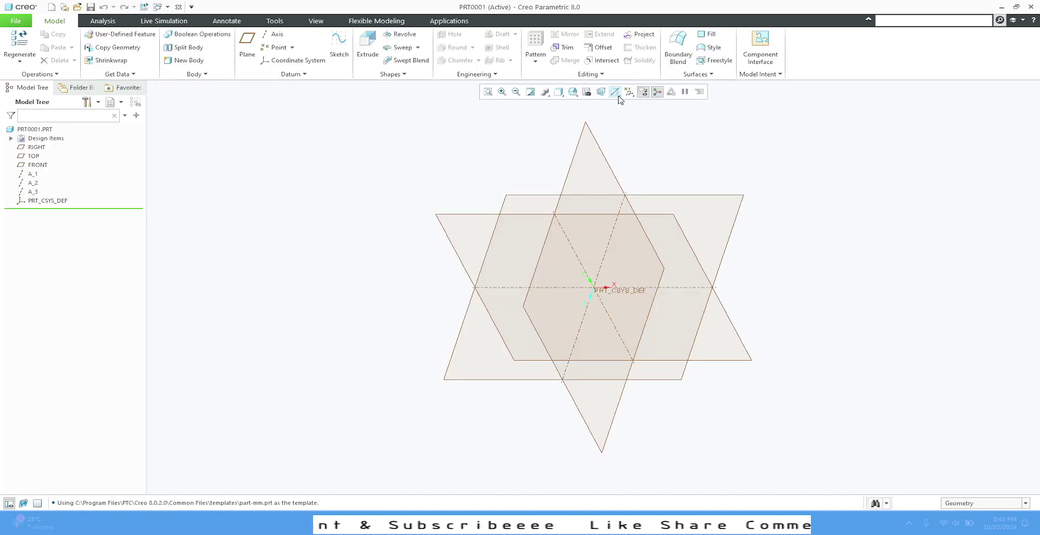
Hide all datums, then restore them with (Select All) in the Datum Display Filters
left_click(629, 92)
left_click(630, 104)
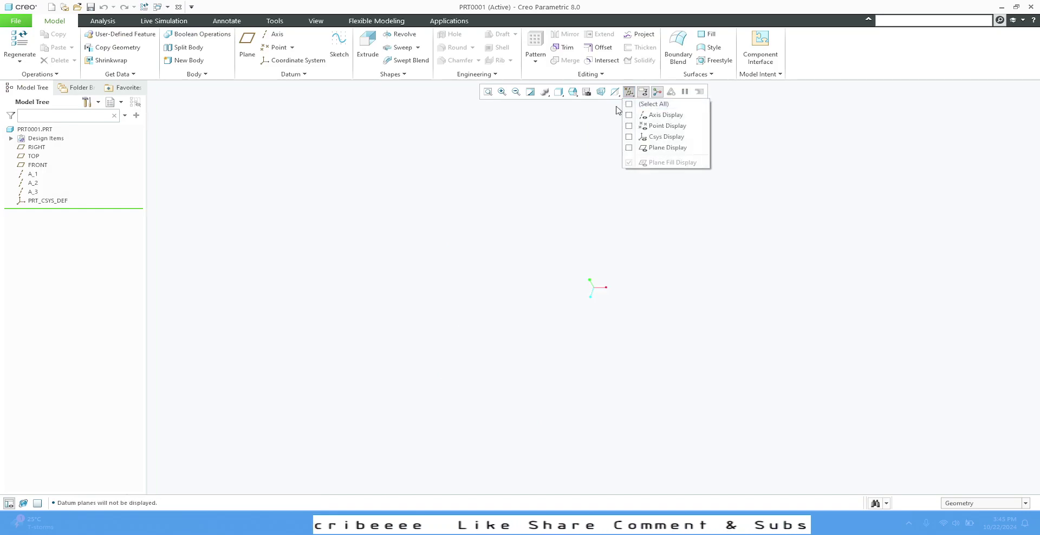
left_click(629, 91)
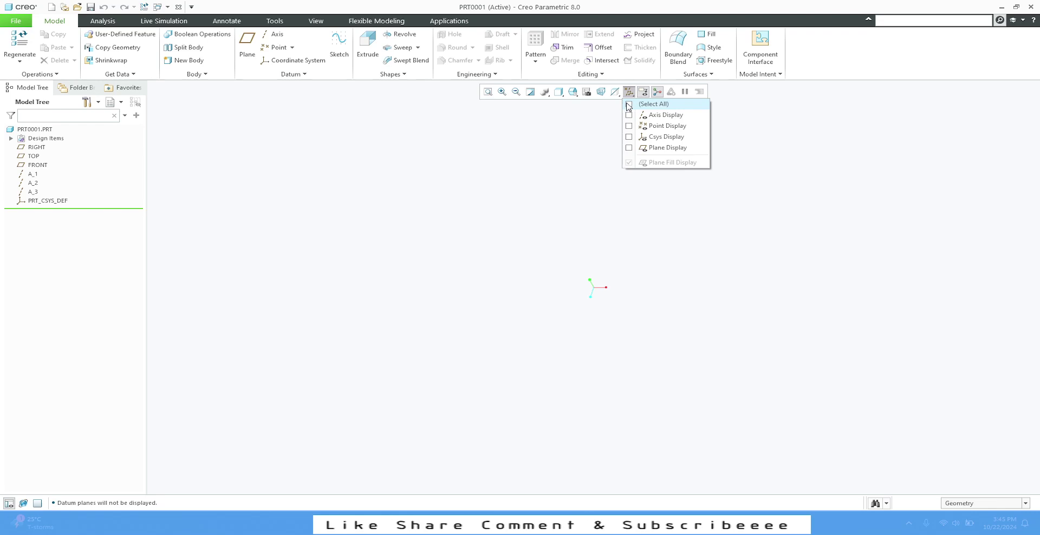
left_click(629, 104)
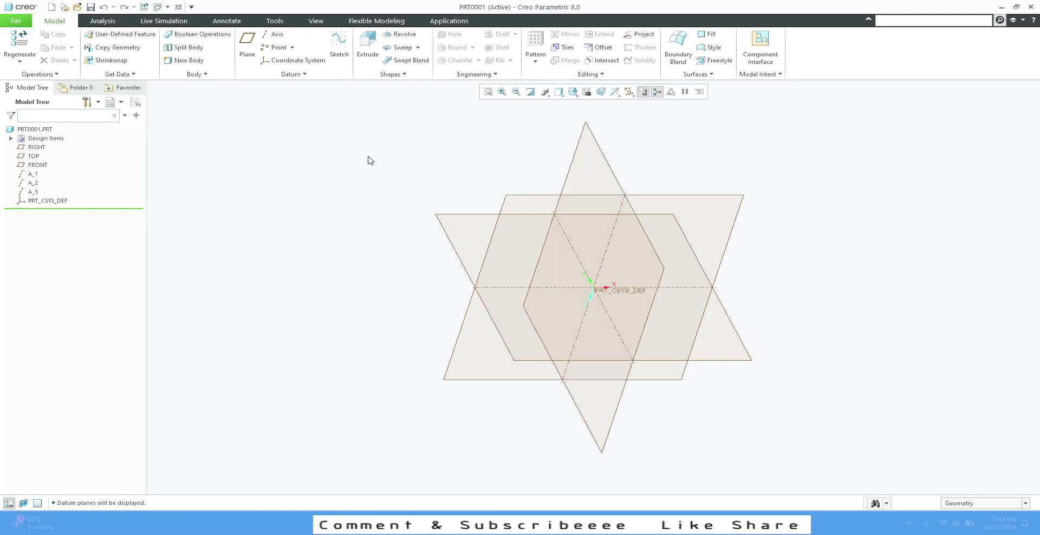
left_click(15, 23)
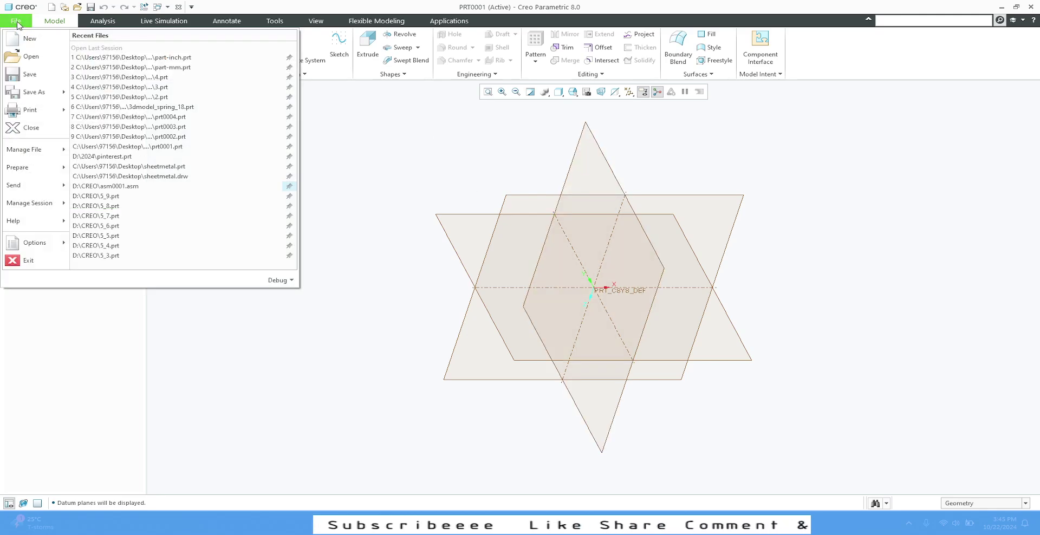
Open 1.prt from the creo beginners folder after previewing it
left_click(25, 40)
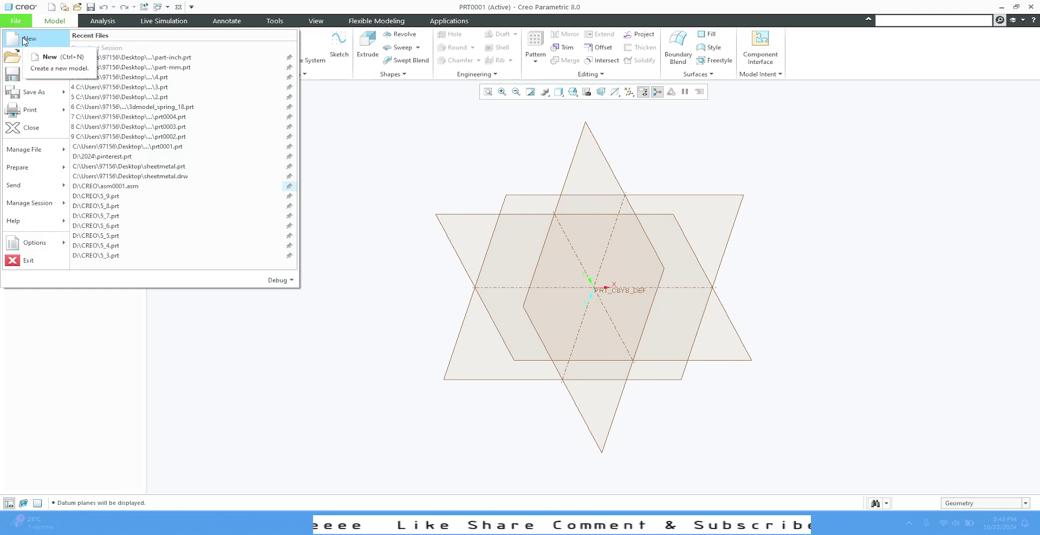
left_click(37, 58)
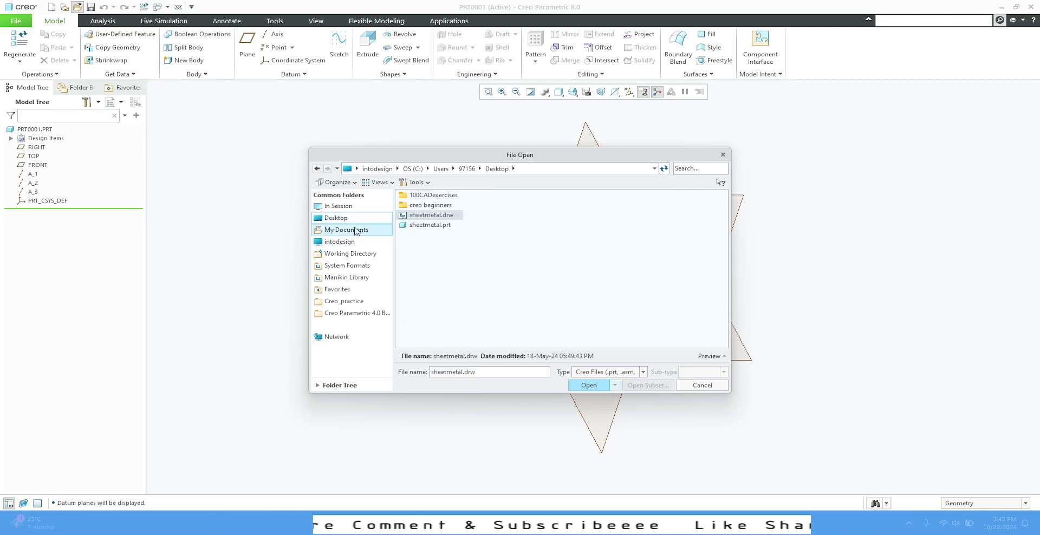
double_click(433, 206)
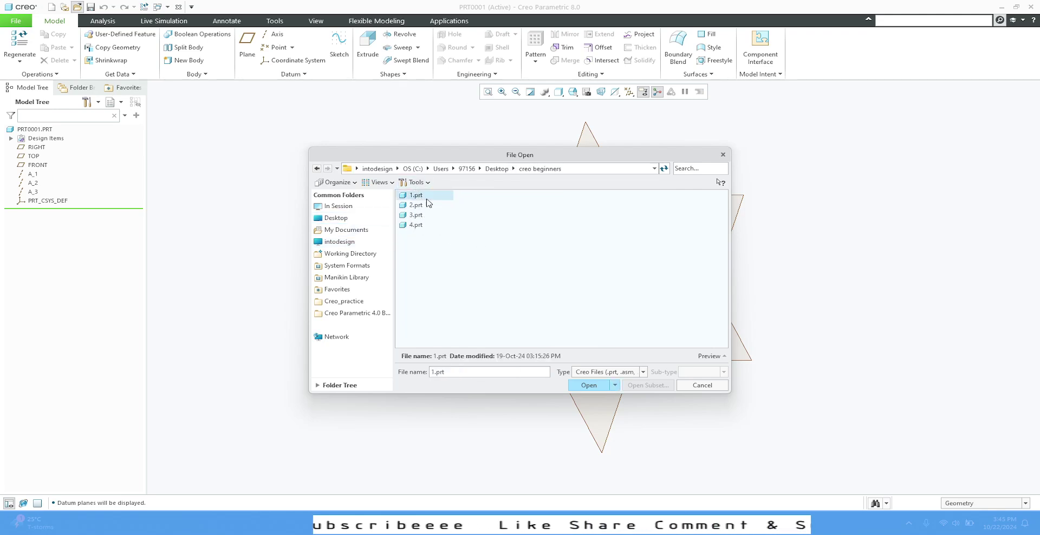
left_click(707, 356)
left_click_drag(598, 297, 599, 271)
left_click(583, 388)
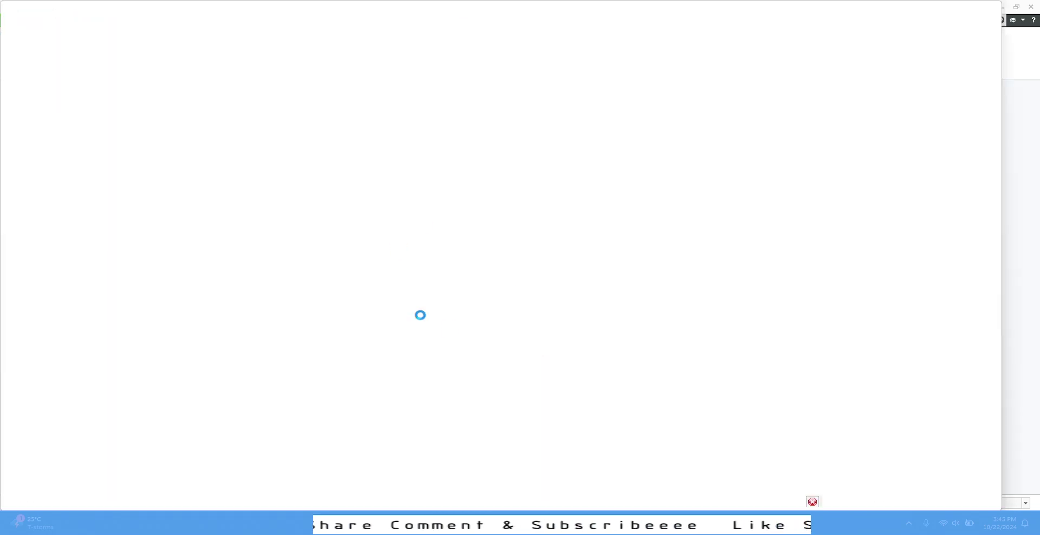
Set the bracket's display style to Shading With Edges
left_click(567, 93)
left_click(569, 105)
left_click(539, 93)
left_click(574, 117)
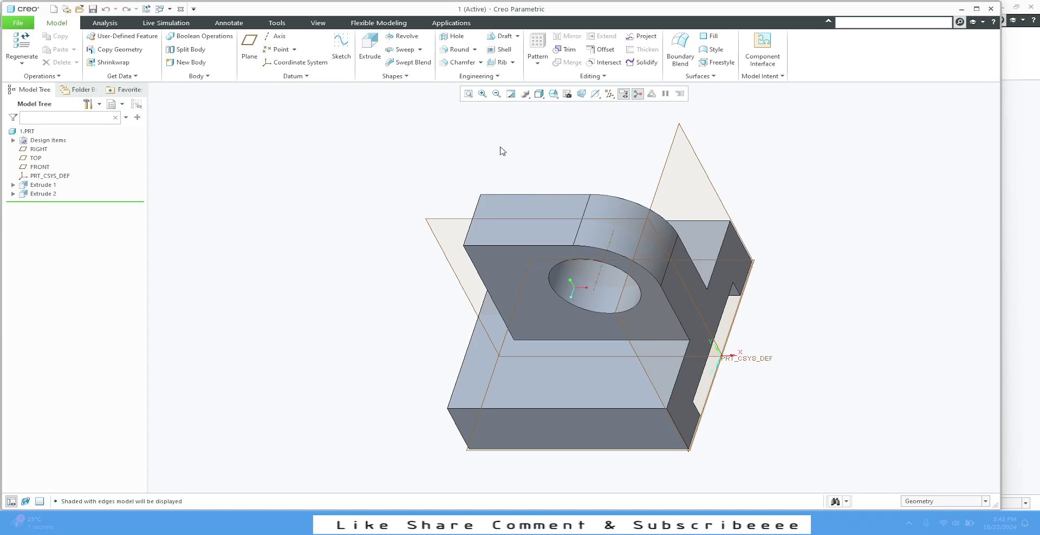
Orbit the bracket to a near-front view and look over the File menu's Save As options
mouse_move(503, 149)
middle_mouse_down()
mouse_move(512, 101)
mouse_move(437, 126)
mouse_move(448, 130)
middle_mouse_up()
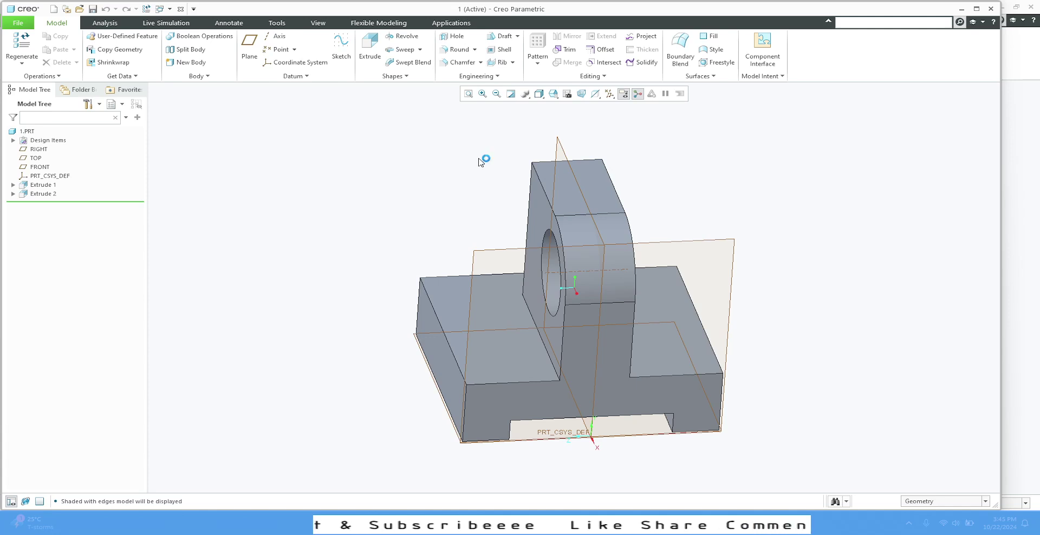
left_click(23, 24)
mouse_move(39, 101)
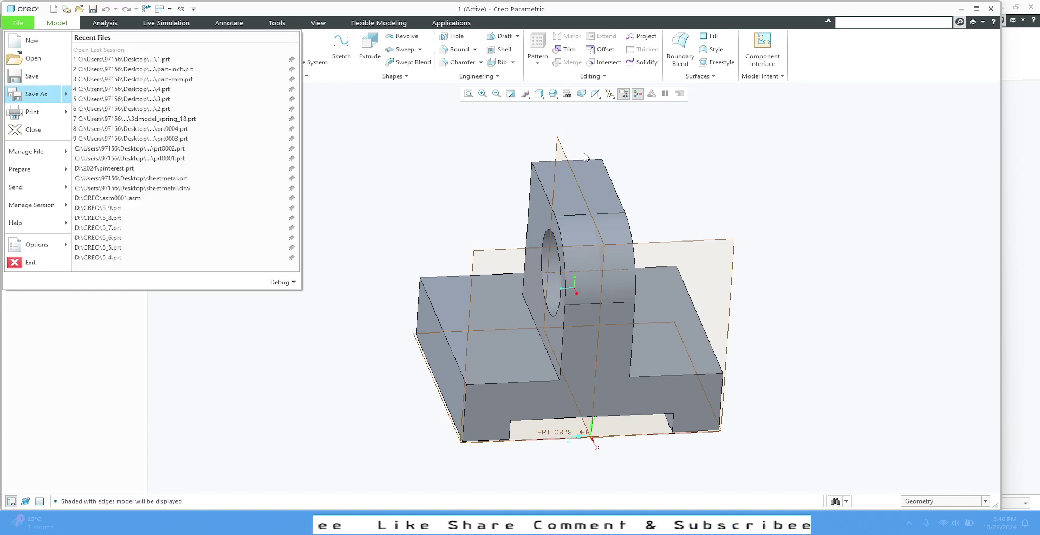
Review 1.prt's material and units in Prepare > Model Properties, then close the dialog
left_click(345, 202)
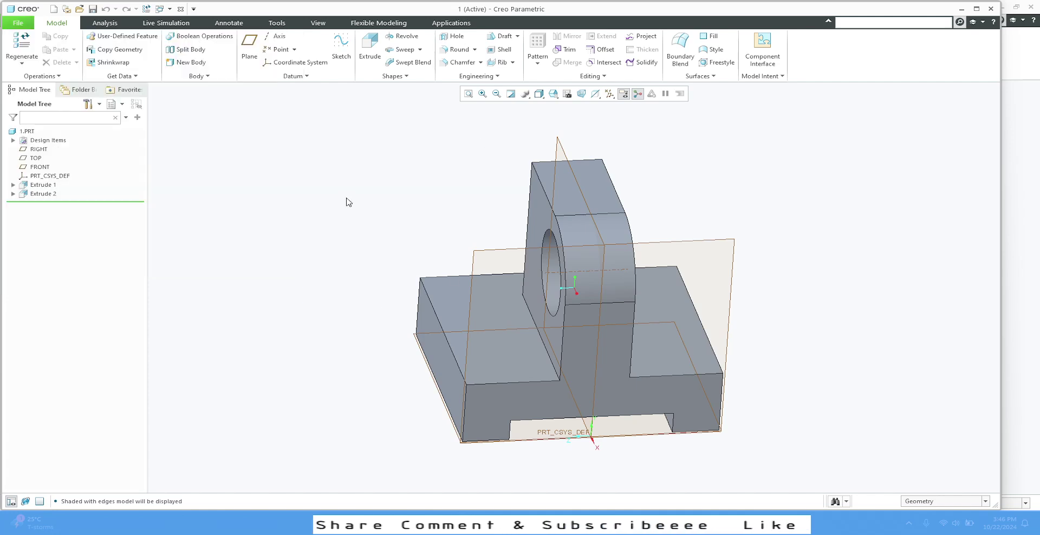
left_click(16, 24)
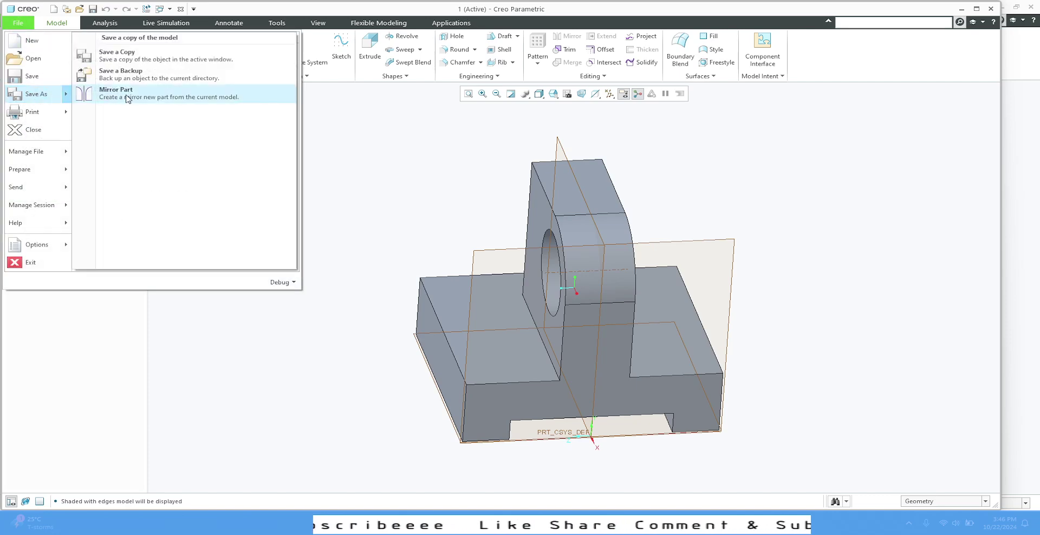
mouse_move(31, 120)
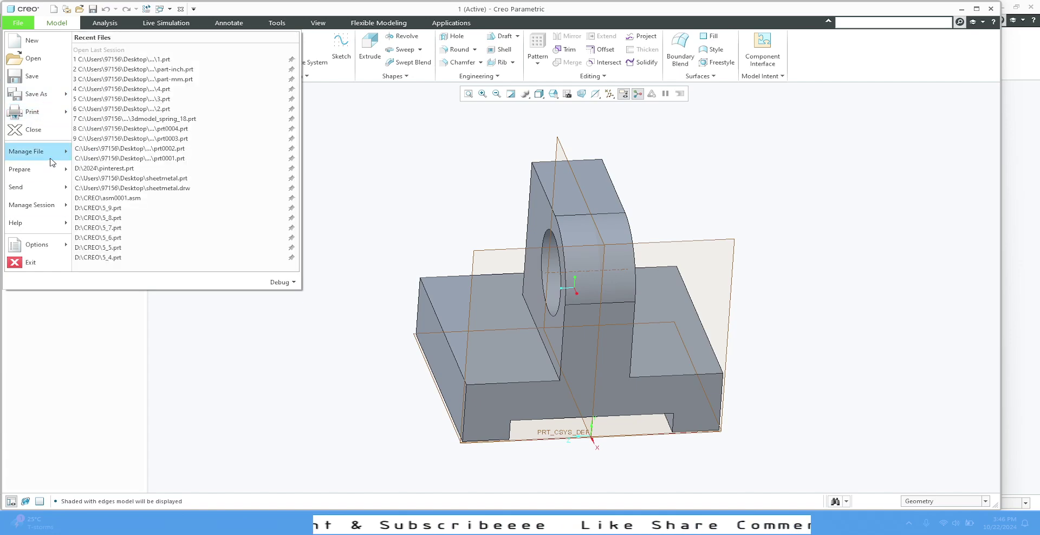
mouse_move(51, 162)
left_click(127, 69)
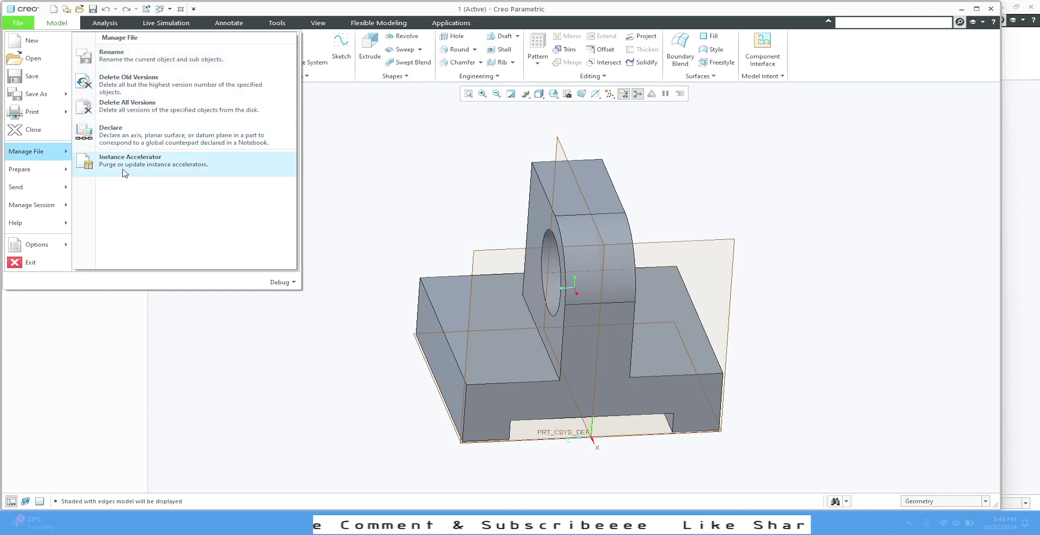
left_click(31, 172)
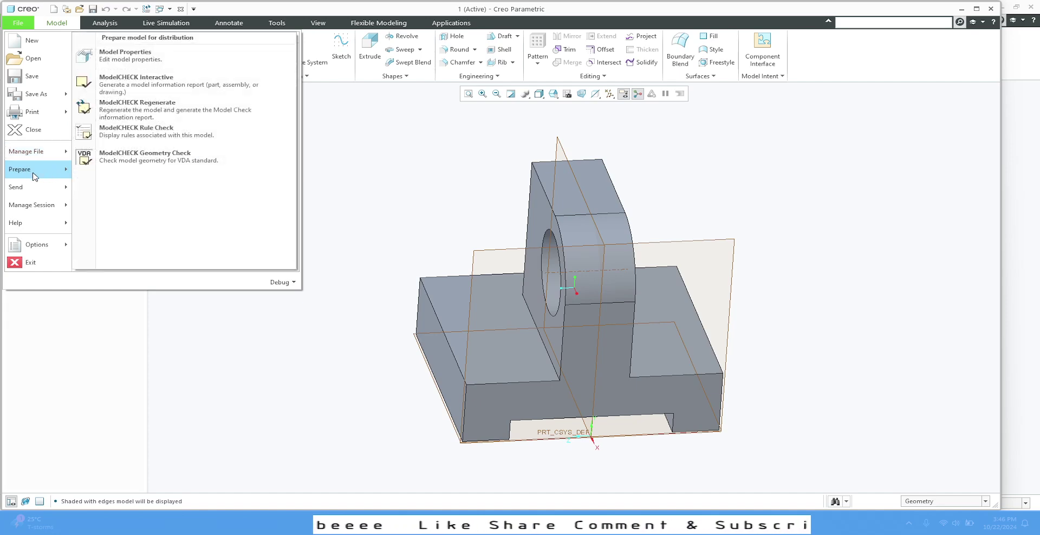
left_click(126, 54)
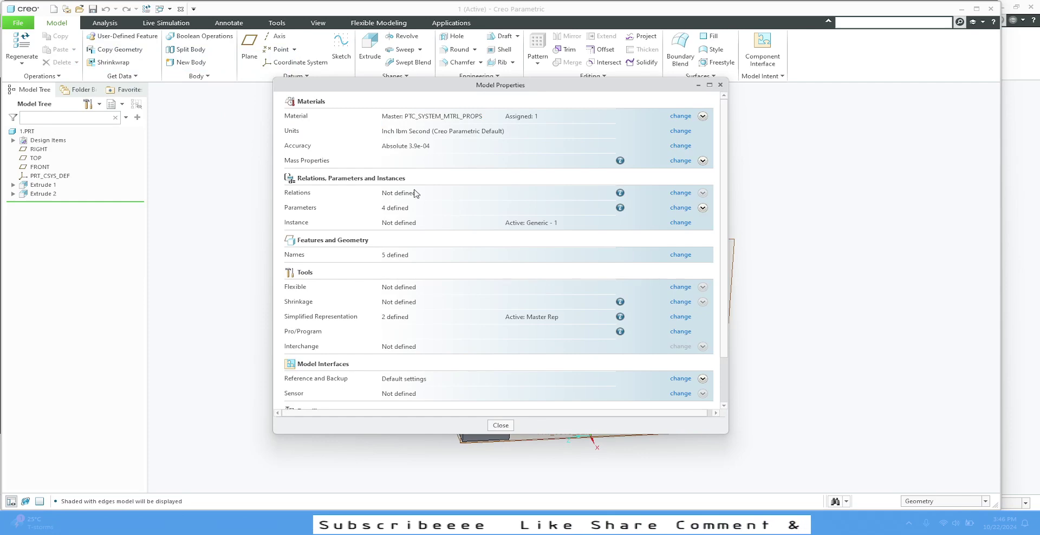
left_click(720, 85)
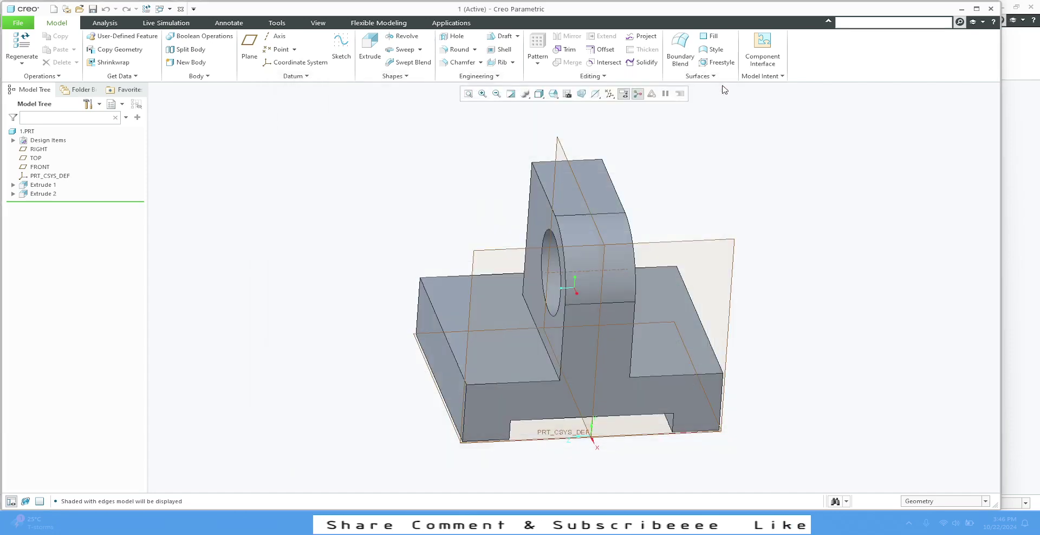
left_click(18, 23)
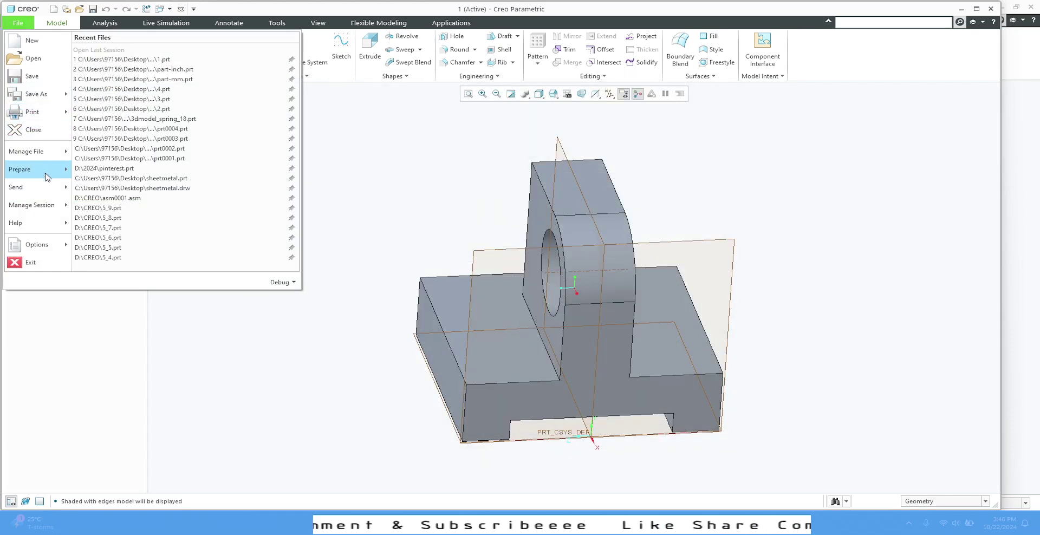
Show the File menu's Manage Session commands and the Help submenu
mouse_move(48, 177)
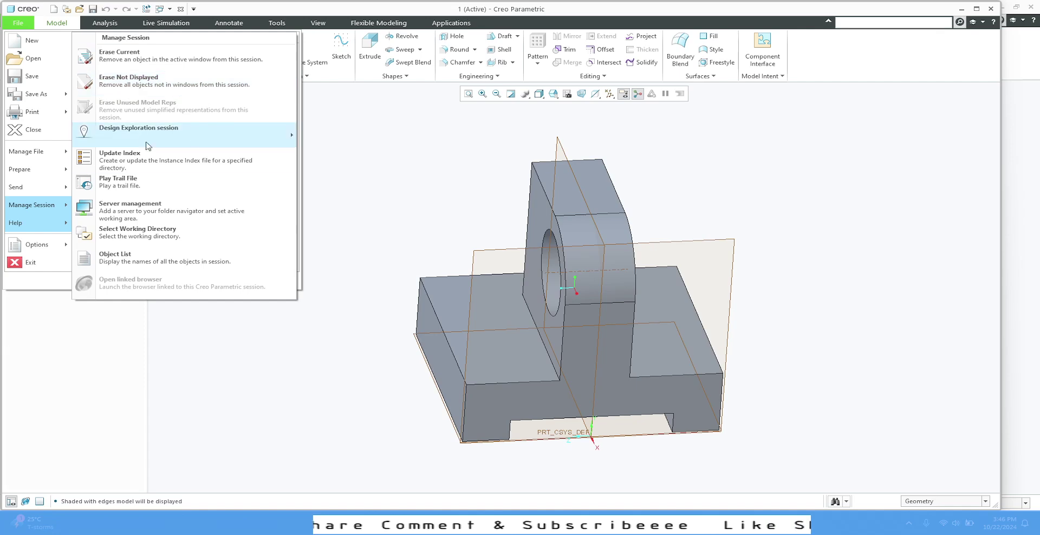
mouse_move(60, 230)
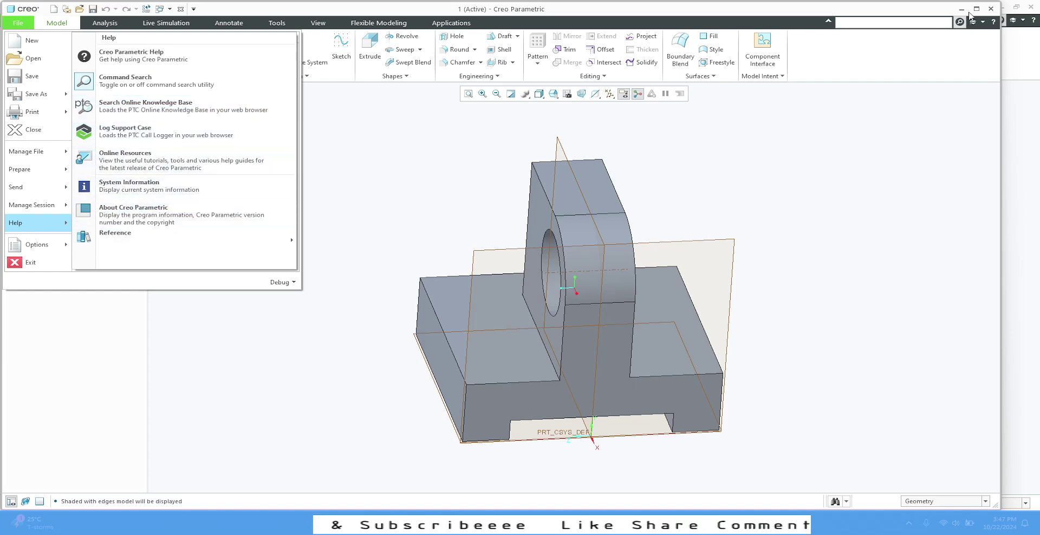
Open and close the PTC Learning Connector panel from the top-right icon
left_click(973, 35)
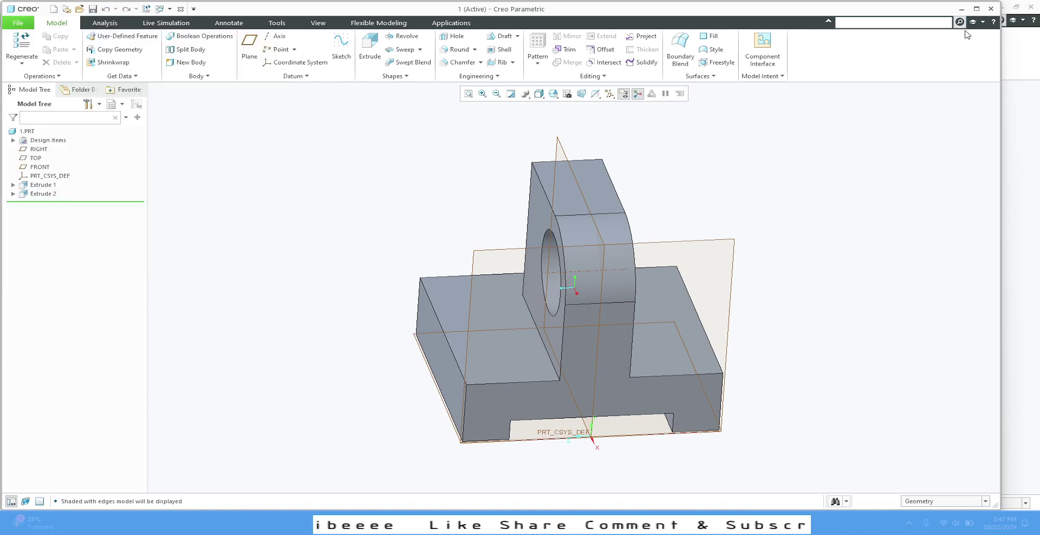
left_click(981, 22)
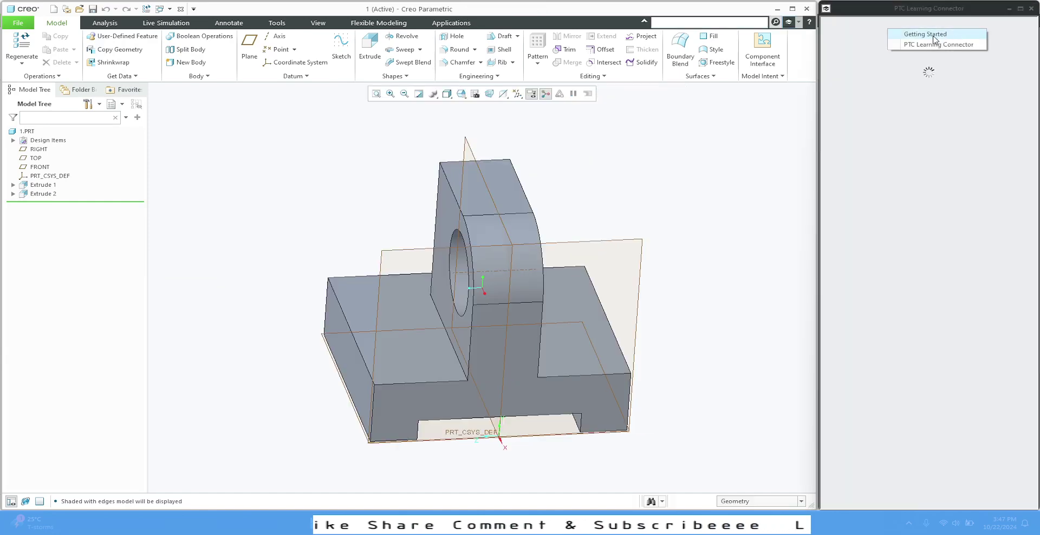
left_click(1031, 9)
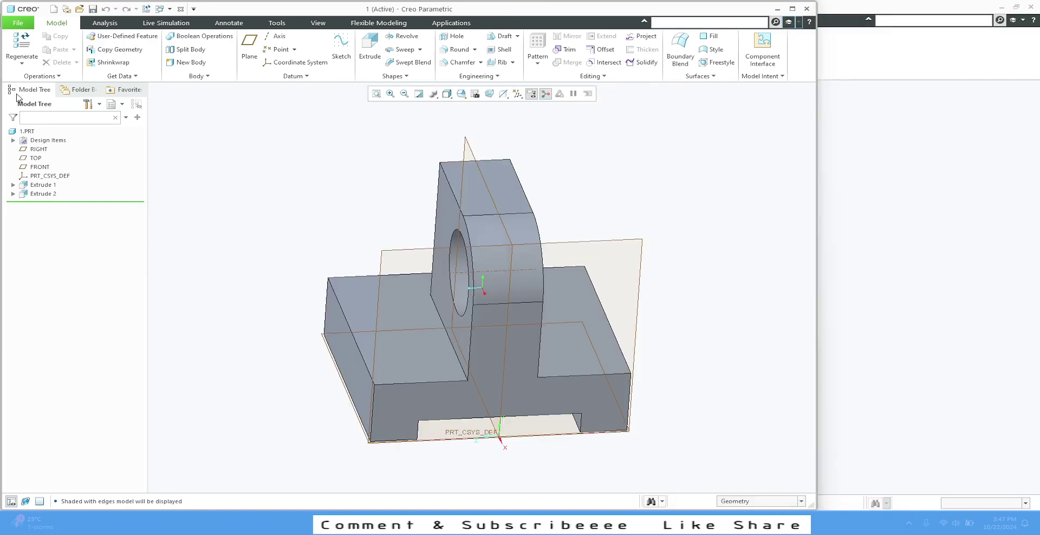
left_click(18, 23)
Set Isometric as the default model orientation in Model Display options, then apply the Default saved orientation
mouse_move(40, 249)
left_click(151, 59)
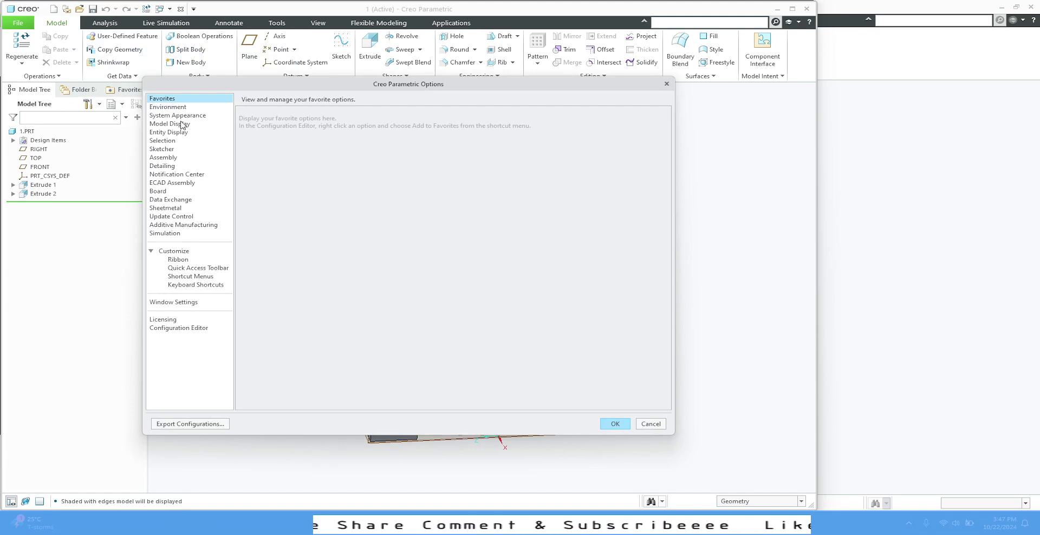
left_click(180, 124)
left_click(400, 124)
left_click(373, 136)
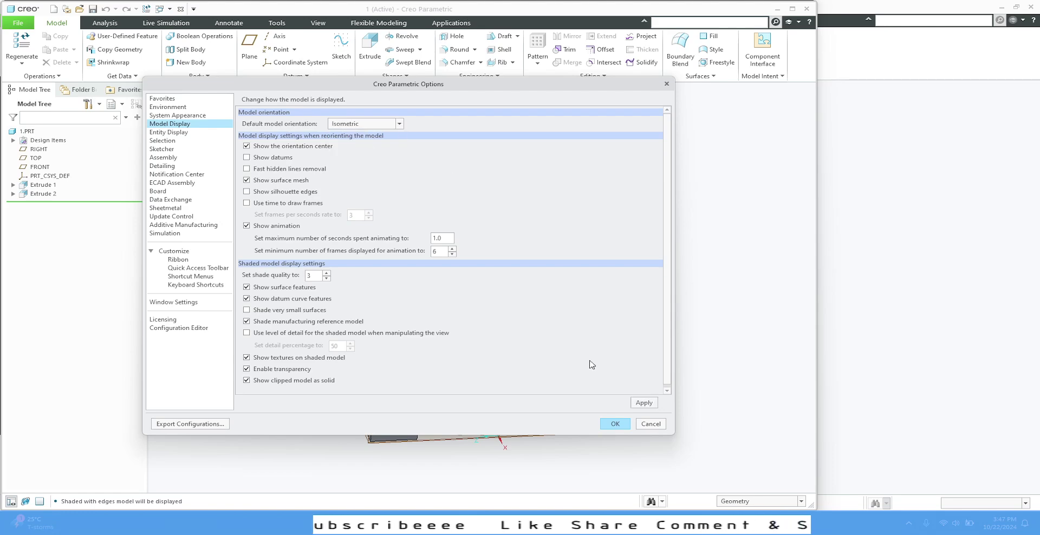
left_click(615, 424)
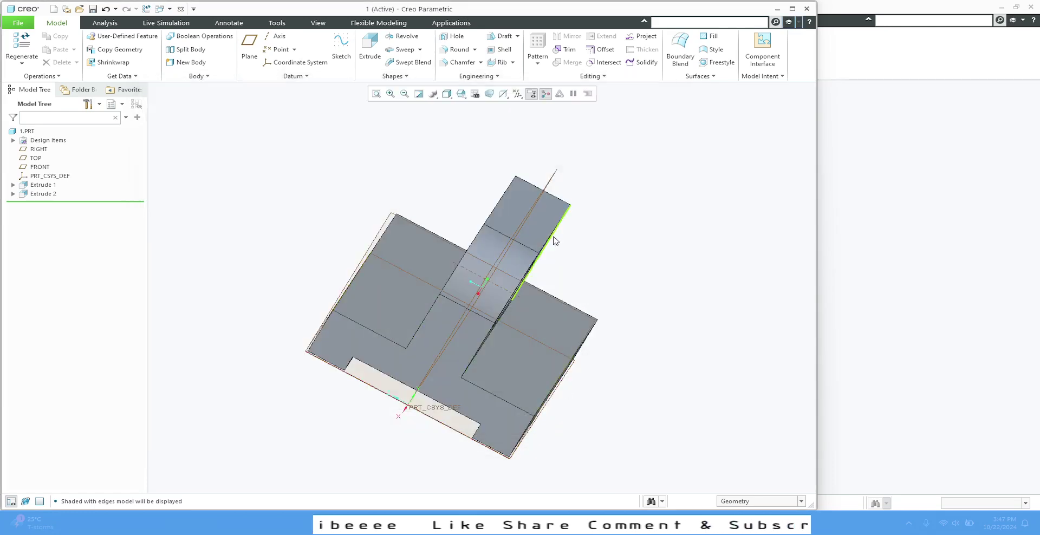
left_click(461, 94)
left_click(477, 110)
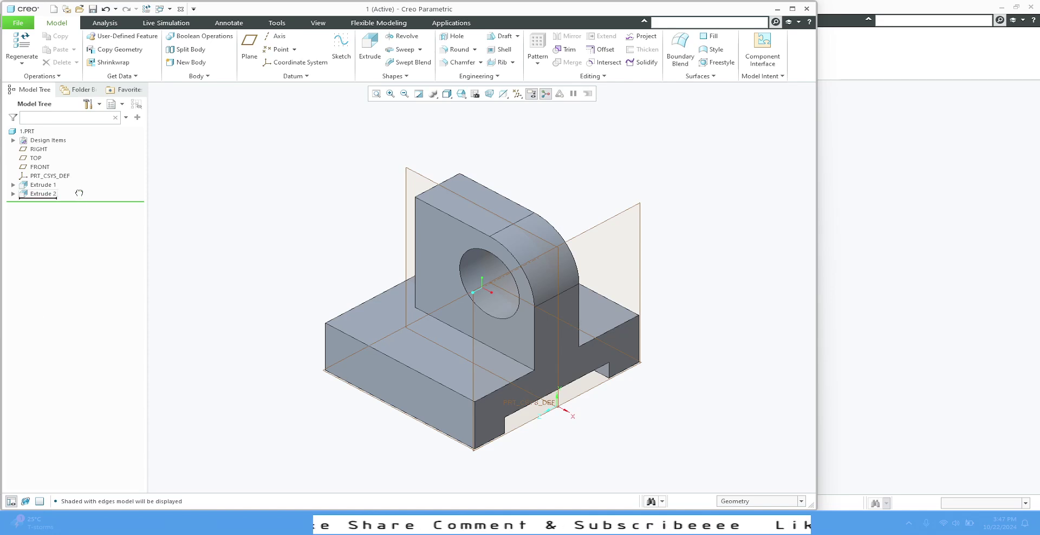
Move the Insert Here marker around Extrude 2, select the RIGHT, TOP and FRONT planes, deselect, and maximize Creo
mouse_move(80, 193)
left_mouse_down()
mouse_move(82, 184)
mouse_move(73, 207)
left_mouse_up()
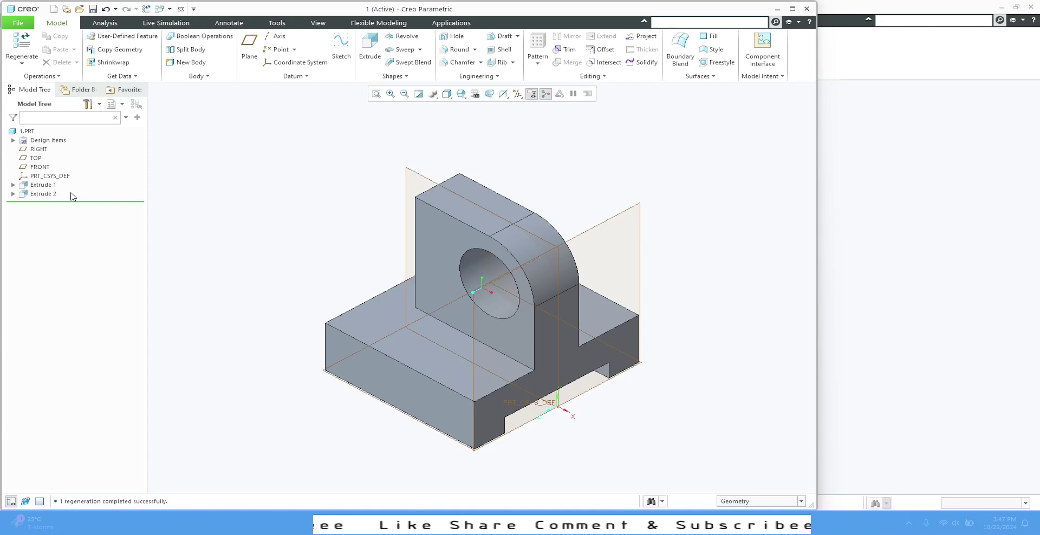
left_click(37, 150)
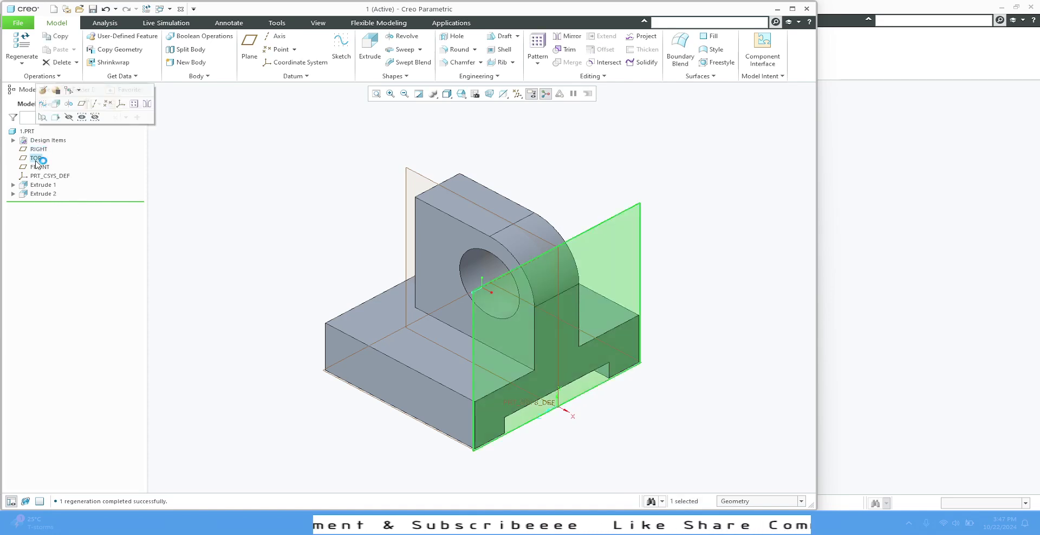
left_click(36, 158)
left_click(39, 167)
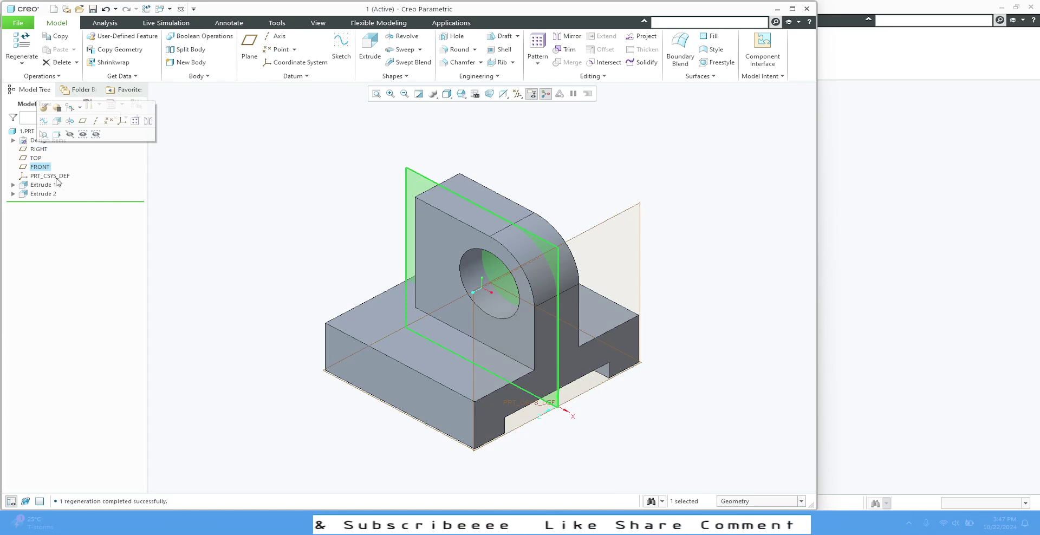
left_click(259, 164)
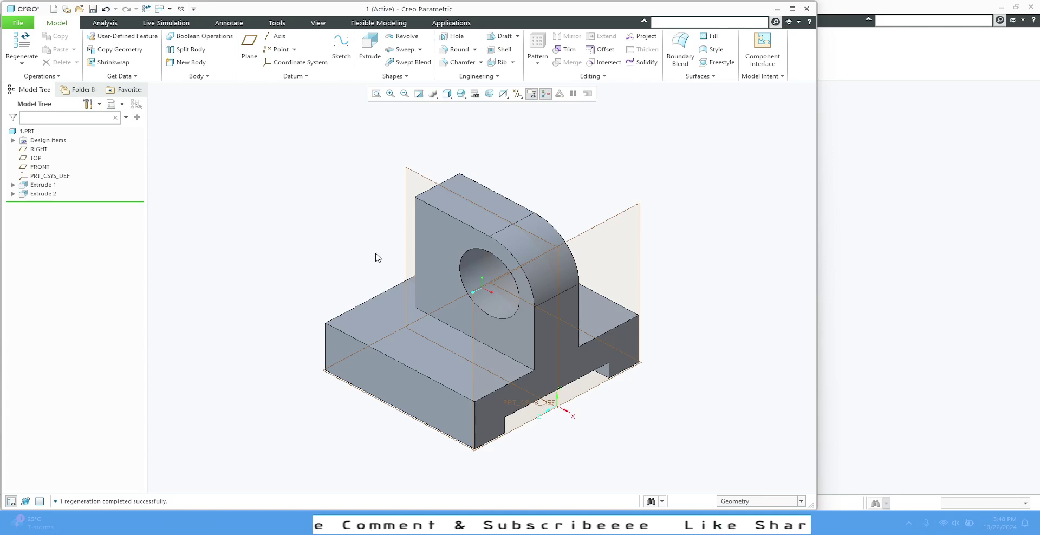
left_click(792, 10)
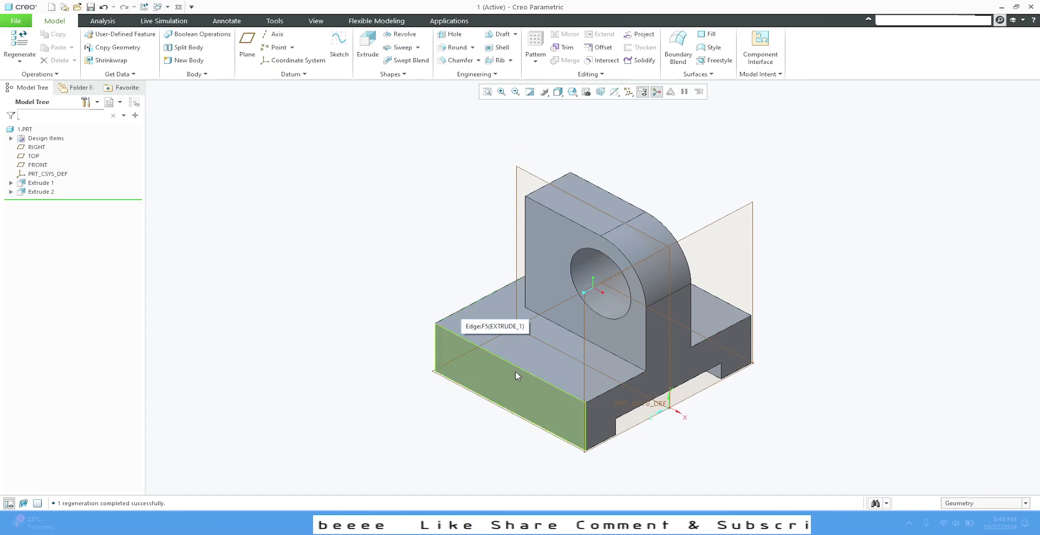
Zoom in and out on the bracket and orbit it to view it from different angles
scroll(533, 314, "down", 3)
scroll(534, 315, "up", 5)
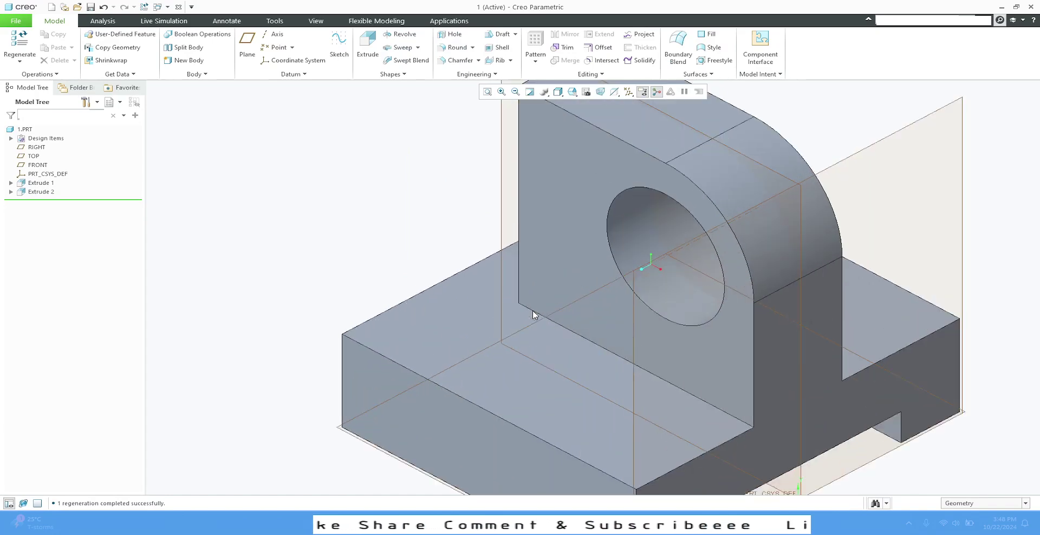
scroll(535, 317, "down", 6)
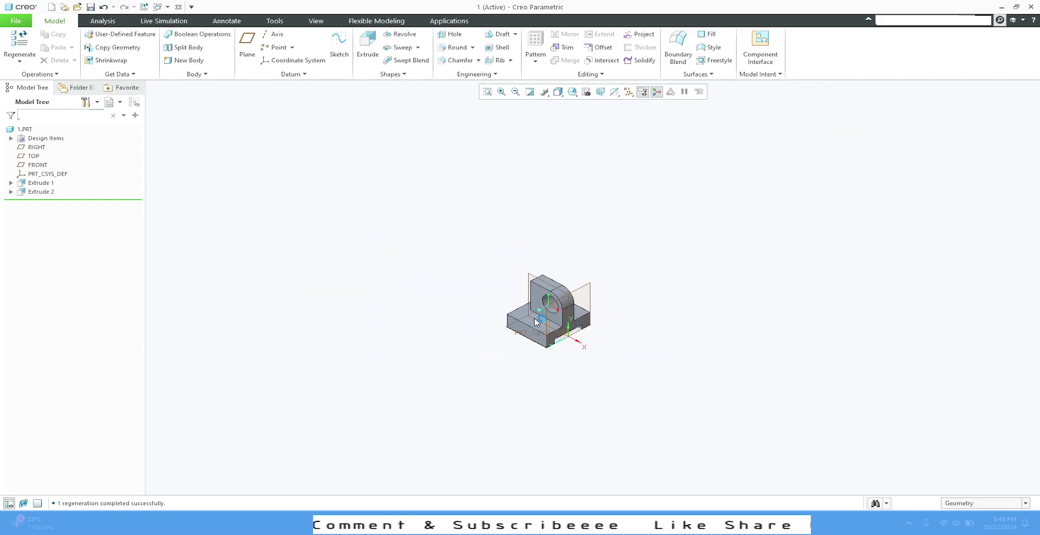
scroll(534, 315, "up", 5)
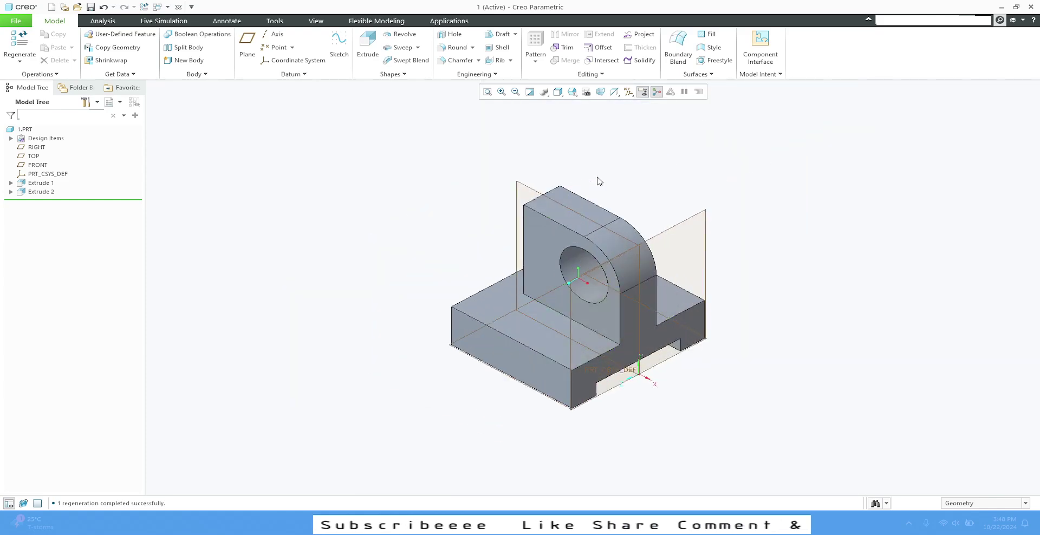
mouse_move(598, 181)
middle_mouse_down()
mouse_move(478, 209)
mouse_move(441, 255)
mouse_move(562, 278)
mouse_move(547, 205)
mouse_move(513, 161)
mouse_move(412, 184)
mouse_move(388, 243)
mouse_move(434, 262)
mouse_move(594, 146)
mouse_move(724, 167)
mouse_move(737, 196)
mouse_move(559, 301)
mouse_move(487, 174)
mouse_move(462, 176)
mouse_move(544, 215)
mouse_move(639, 130)
mouse_move(759, 162)
mouse_move(928, 264)
mouse_move(1000, 206)
mouse_move(839, 87)
mouse_move(654, 136)
mouse_move(418, 308)
mouse_move(563, 227)
mouse_move(797, 216)
mouse_move(871, 158)
mouse_move(962, 177)
mouse_move(871, 250)
mouse_move(636, 135)
mouse_move(473, 200)
mouse_move(322, 152)
mouse_move(332, 286)
mouse_move(569, 260)
middle_mouse_up()
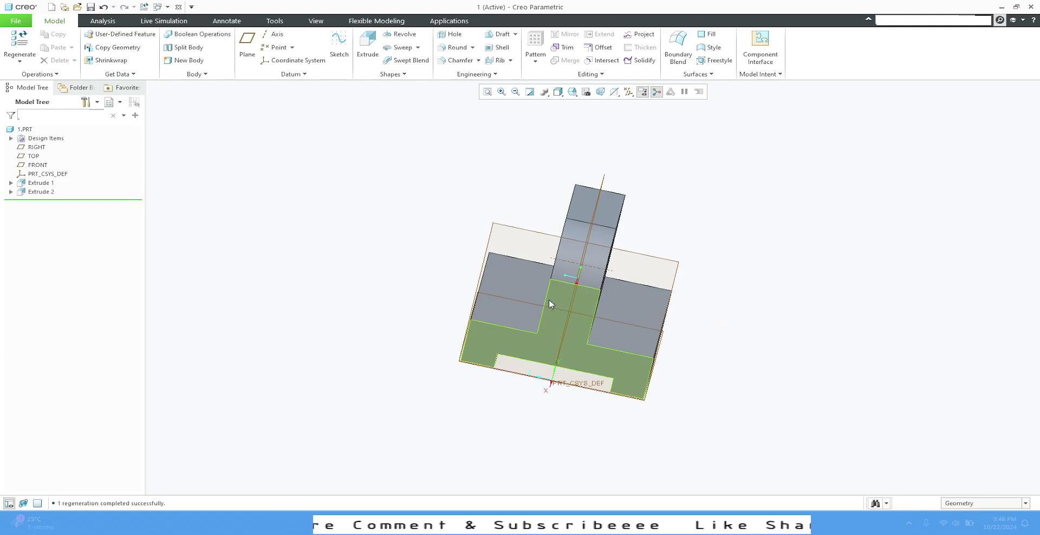
mouse_move(551, 304)
middle_mouse_down()
mouse_move(499, 196)
mouse_move(597, 314)
mouse_move(518, 222)
mouse_move(618, 269)
mouse_move(521, 229)
mouse_move(578, 281)
mouse_move(634, 152)
mouse_move(421, 373)
mouse_move(673, 238)
mouse_move(776, 286)
mouse_move(320, 298)
mouse_move(513, 219)
mouse_move(533, 266)
mouse_move(682, 277)
mouse_move(653, 232)
mouse_move(583, 194)
mouse_move(527, 282)
mouse_move(441, 325)
mouse_move(616, 137)
mouse_move(615, 157)
mouse_move(563, 182)
middle_mouse_up()
Zoom and orbit the bracket to a top-down view, then into a large tilted view
scroll(542, 271, "down", 2)
scroll(542, 272, "up", 5)
scroll(542, 272, "down", 5)
scroll(576, 297, "down", 4)
middle_click_drag(734, 233, 664, 313)
scroll(664, 314, "up", 5)
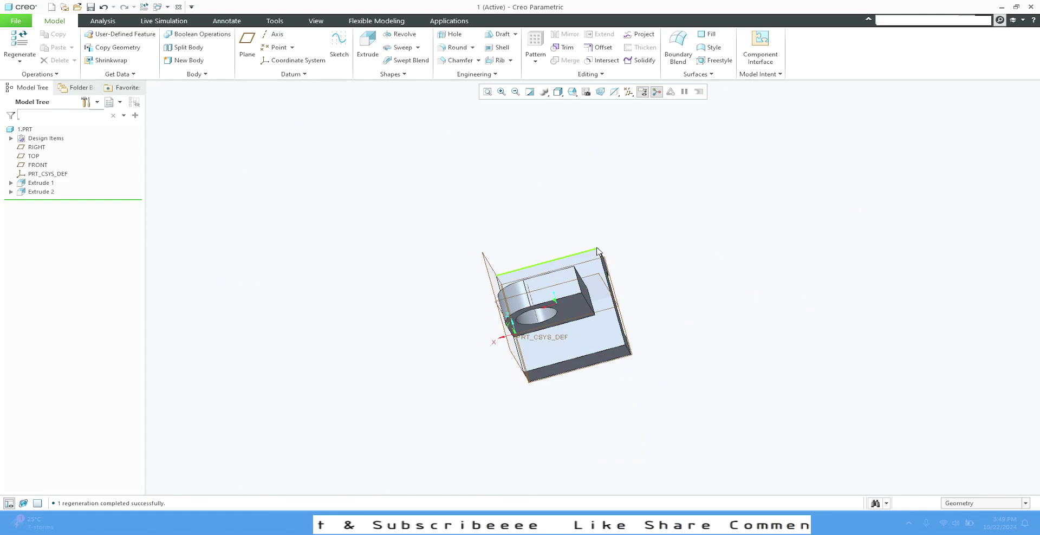
scroll(584, 268, "up", 3)
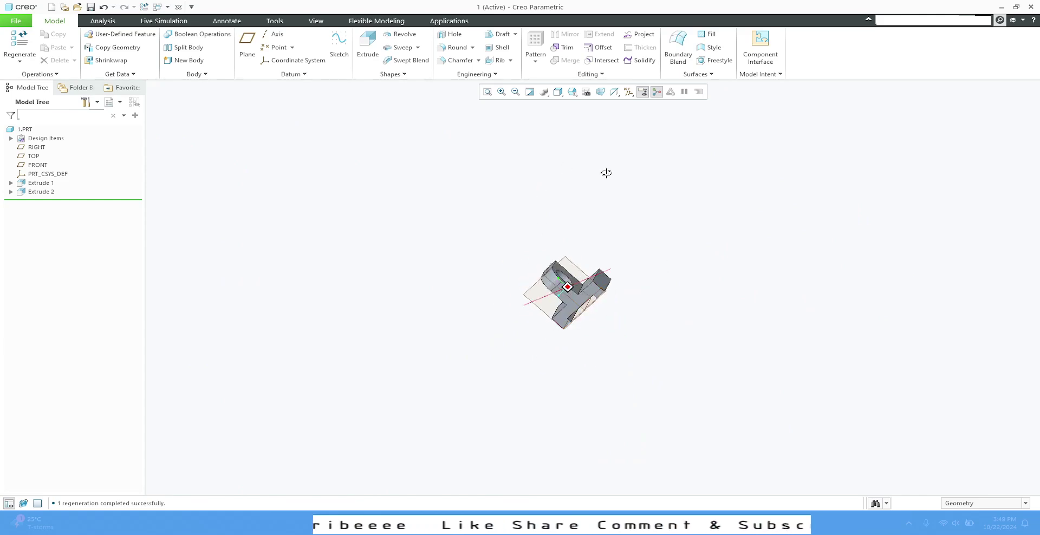
scroll(608, 307, "down", 4)
middle_click_drag(609, 307, 992, 207)
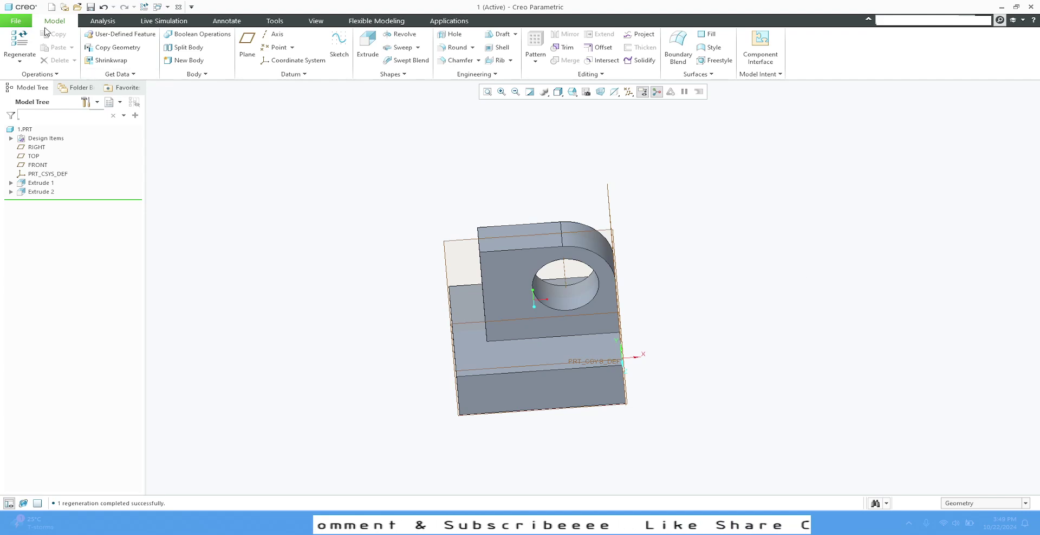
left_click(102, 21)
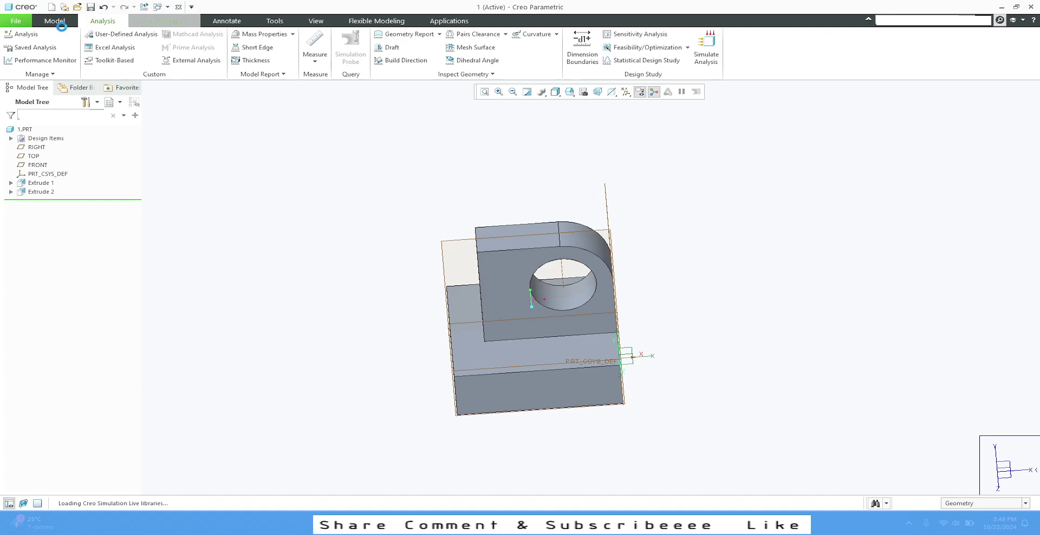
left_click(59, 24)
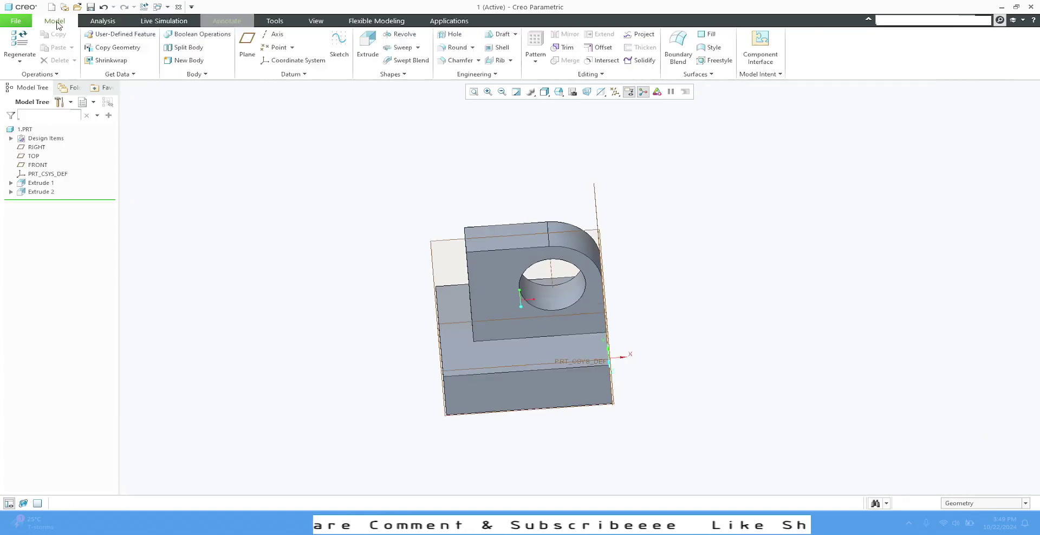
left_click(120, 20)
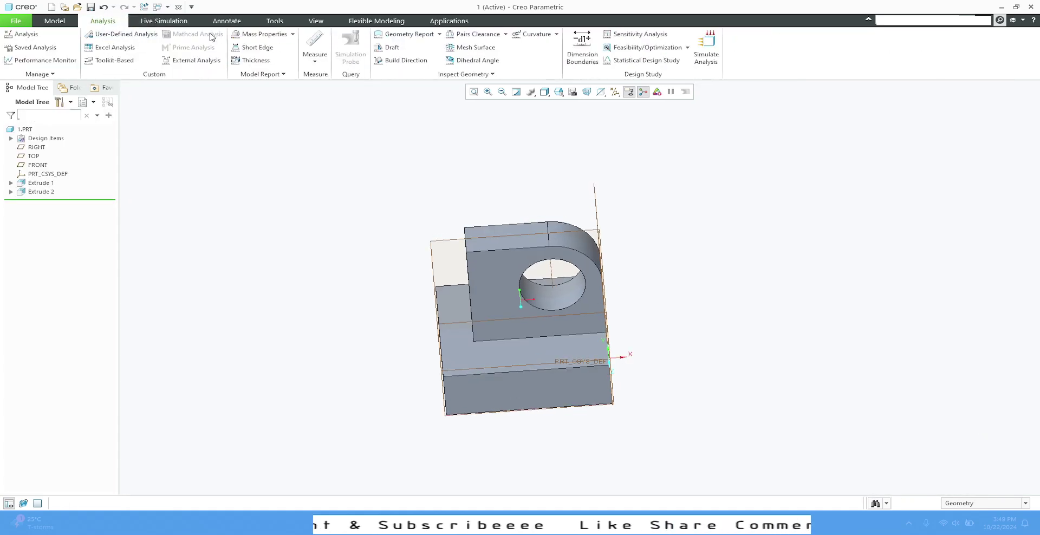
left_click(170, 22)
left_click(226, 20)
left_click(275, 21)
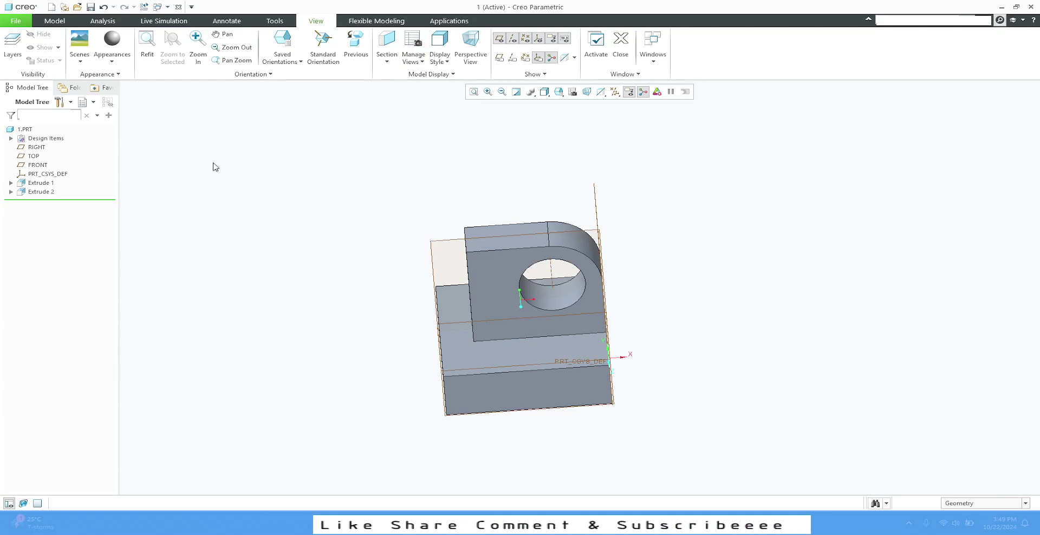
left_click(59, 21)
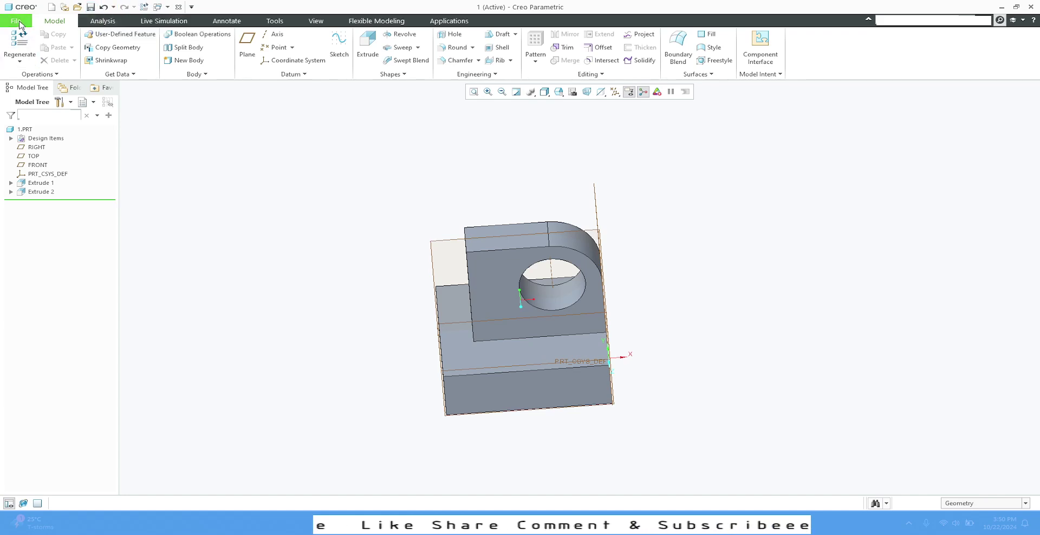
Save 1.prt and zoom in on the bracket
left_click(90, 7)
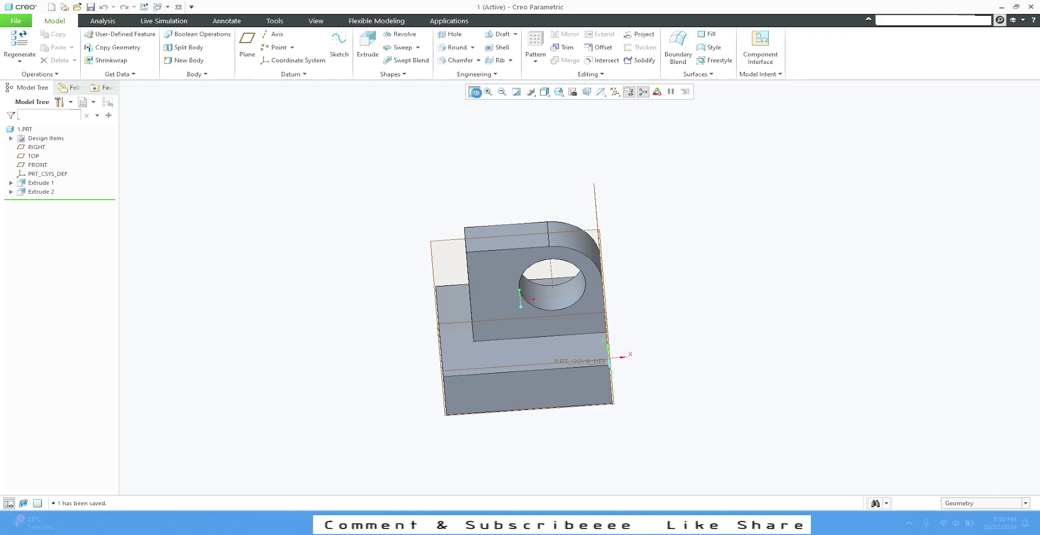
left_click(489, 92)
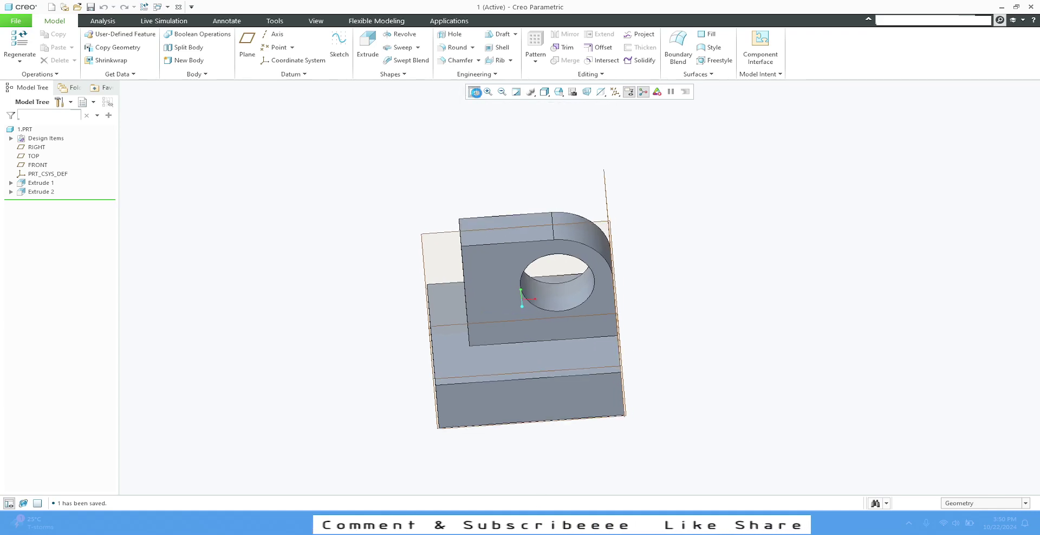
Switch the display style to Shading With Edges, briefly checking View Manager and Saved Orientations
left_click(545, 93)
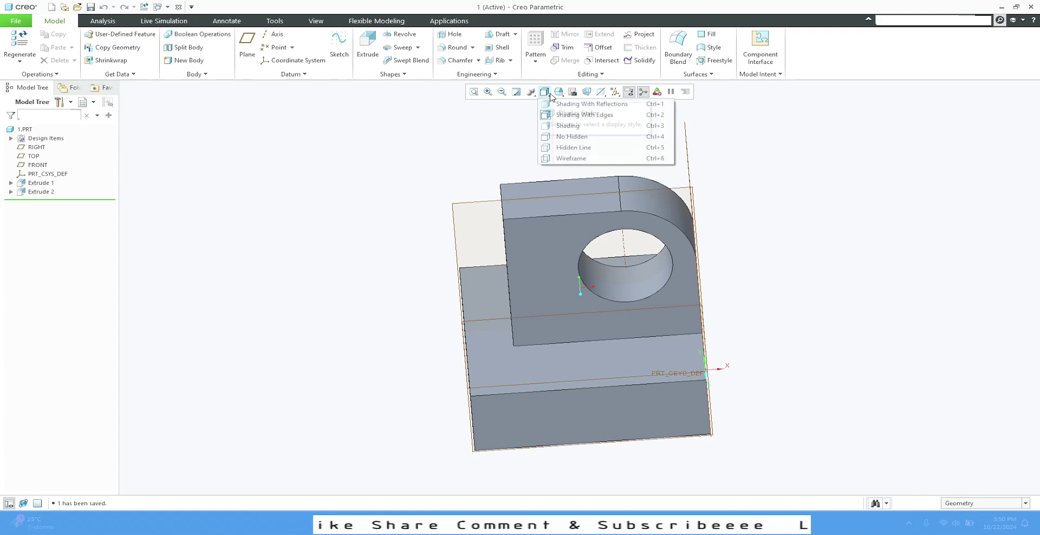
left_click(573, 116)
left_click(572, 91)
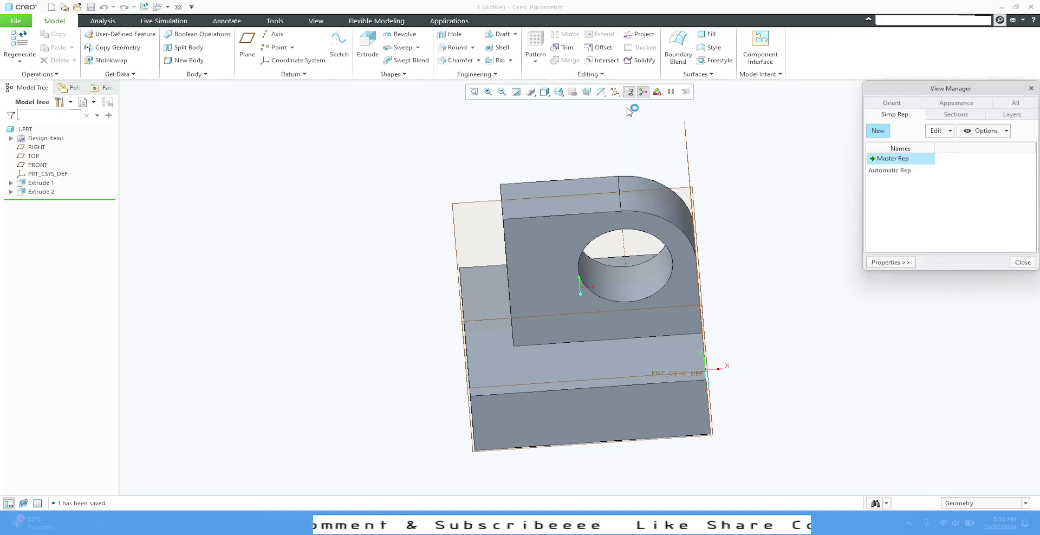
left_click(1031, 88)
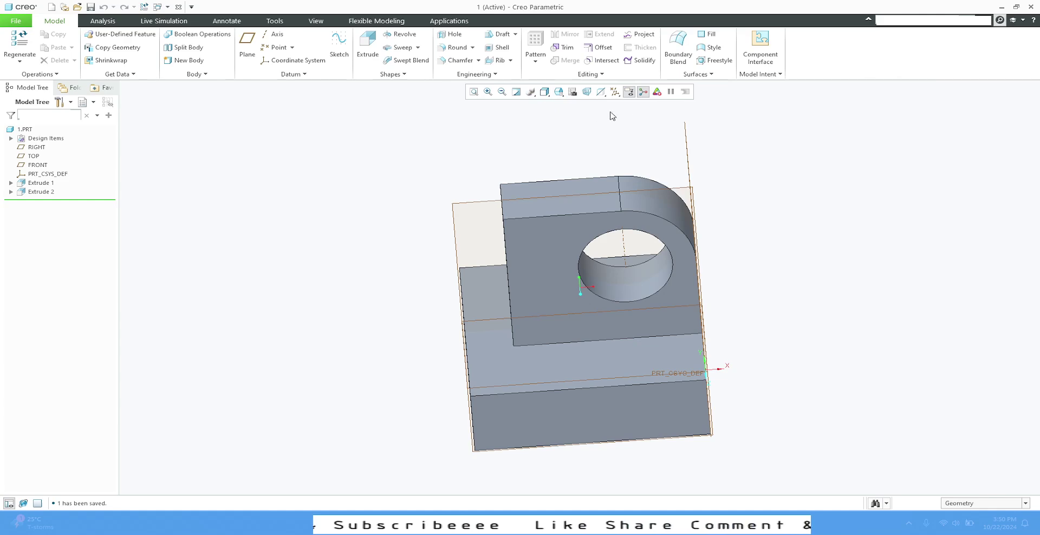
left_click(560, 92)
left_click(567, 108)
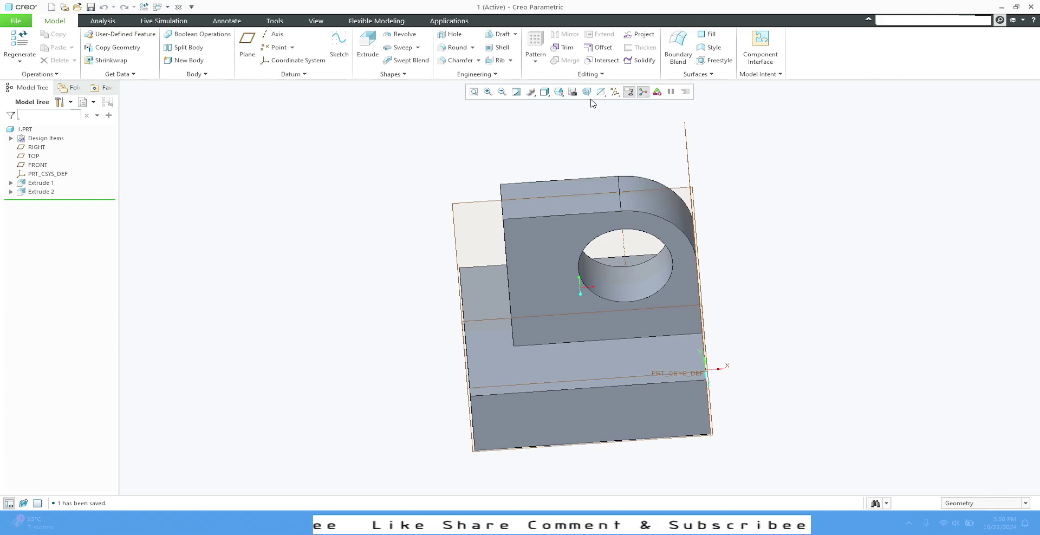
Turn off the Spin Center display and glance at the File menu without changes
left_click(629, 91)
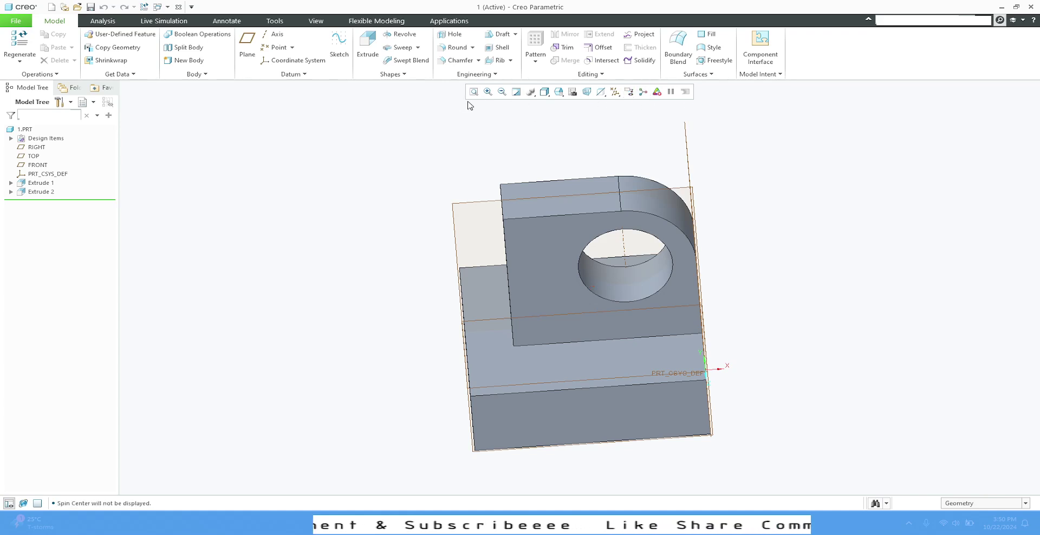
left_click(21, 23)
left_click(22, 23)
left_click(22, 23)
left_click(21, 23)
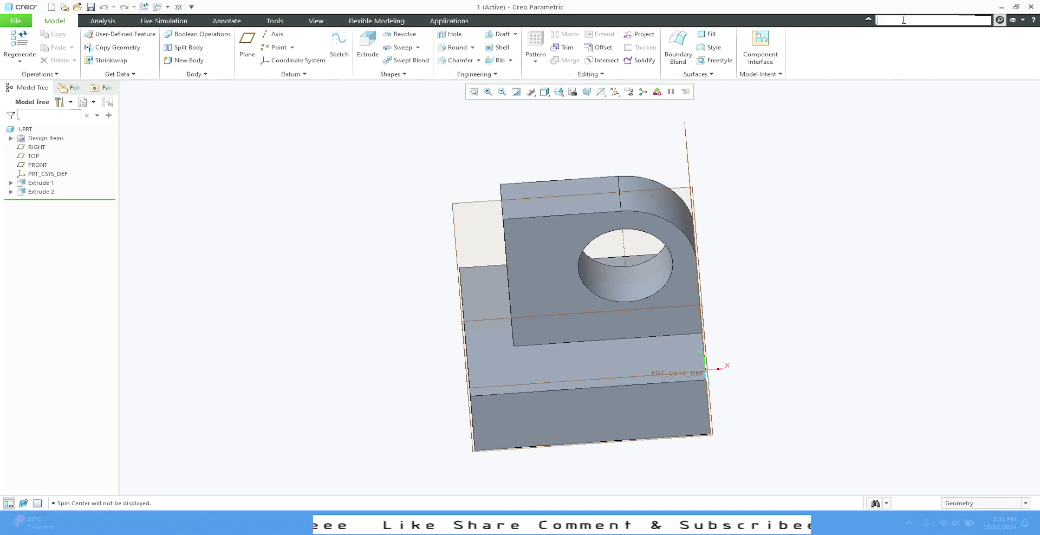
type("ne")
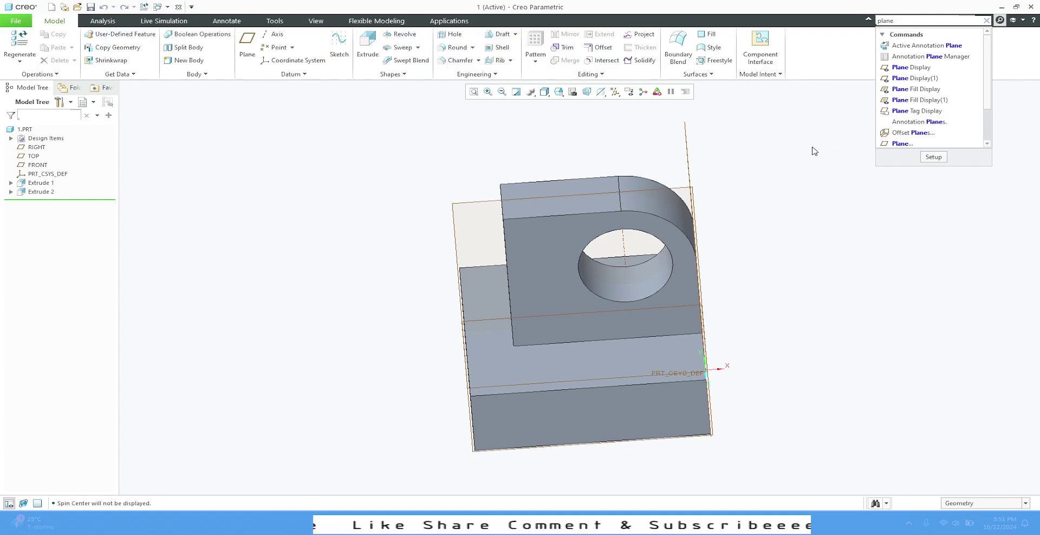
left_click(987, 20)
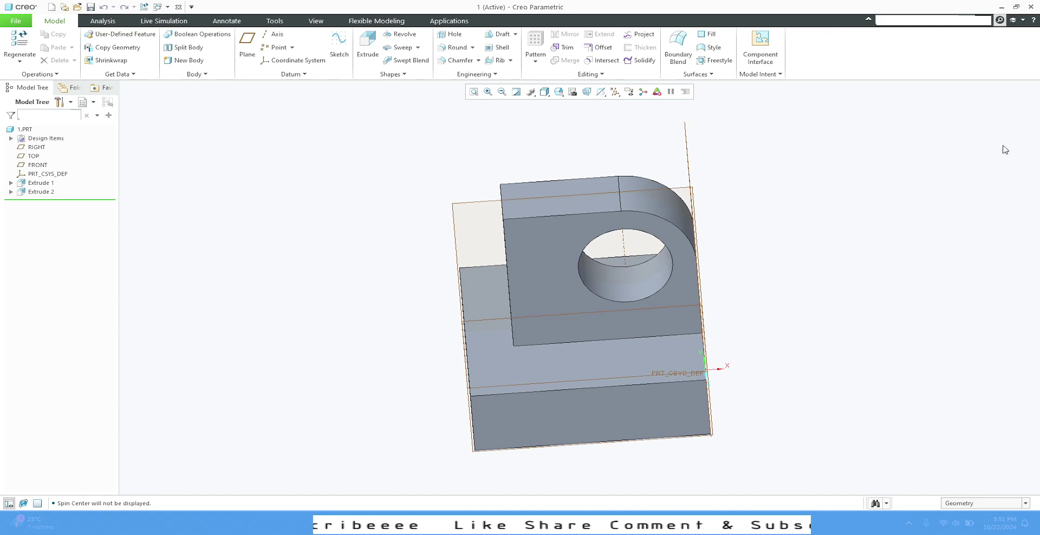
Check the Learning Connector list, then orbit the bracket into a tilted isometric view
left_click(1022, 22)
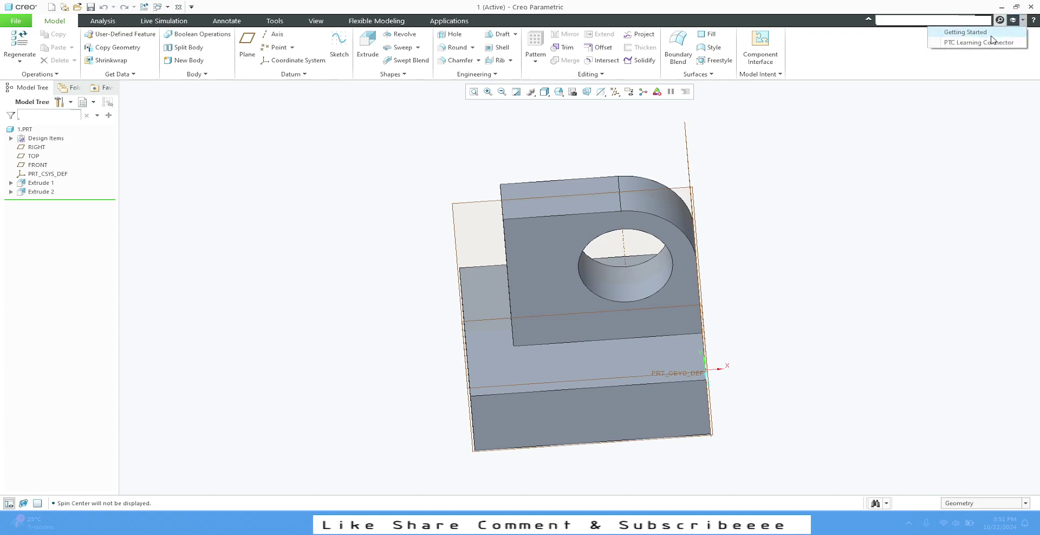
left_click(920, 121)
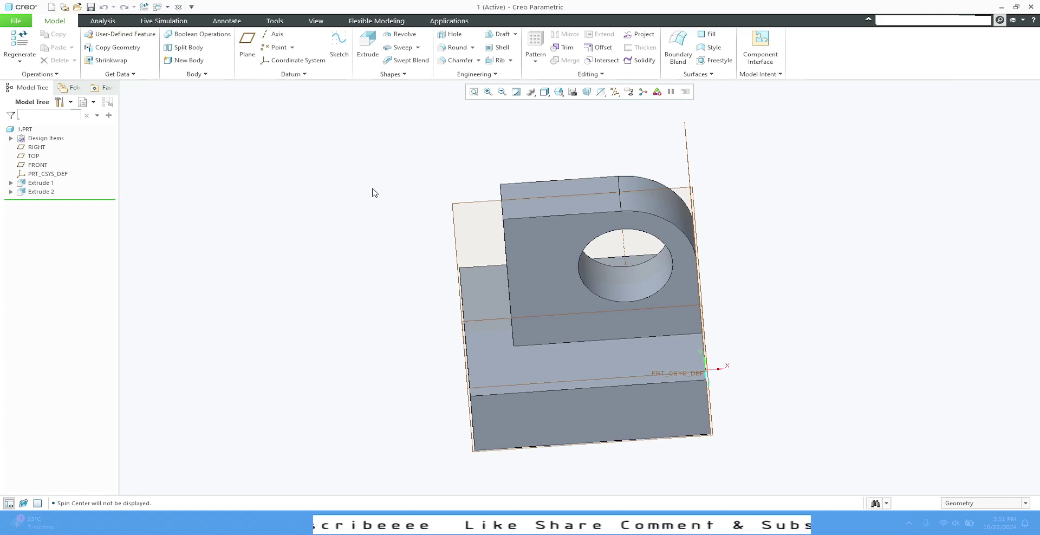
middle_click_drag(383, 233, 467, 209)
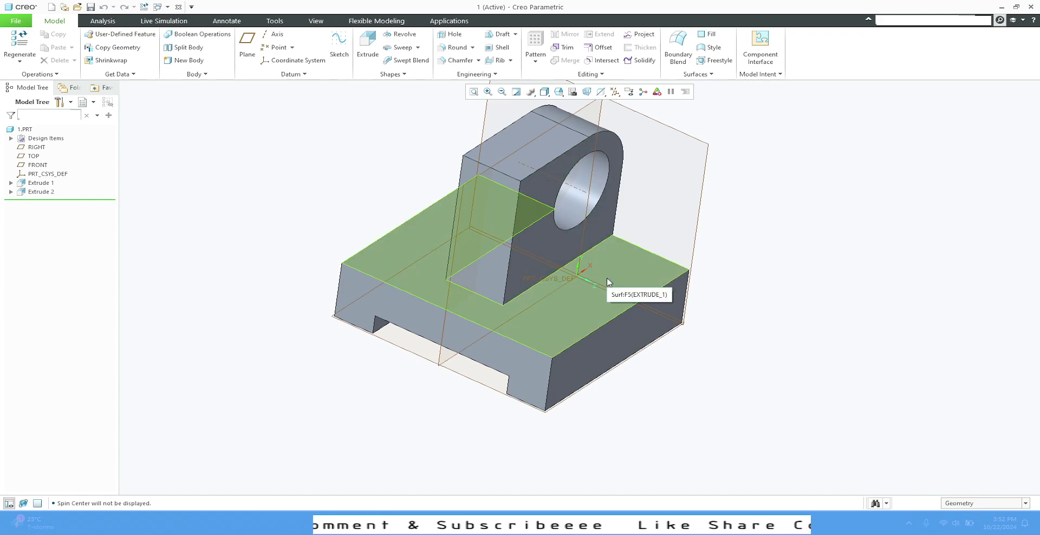
Refit the bracket and uncheck Select All in Datum Display Filters, then peek at the Engineering menu
left_click(474, 93)
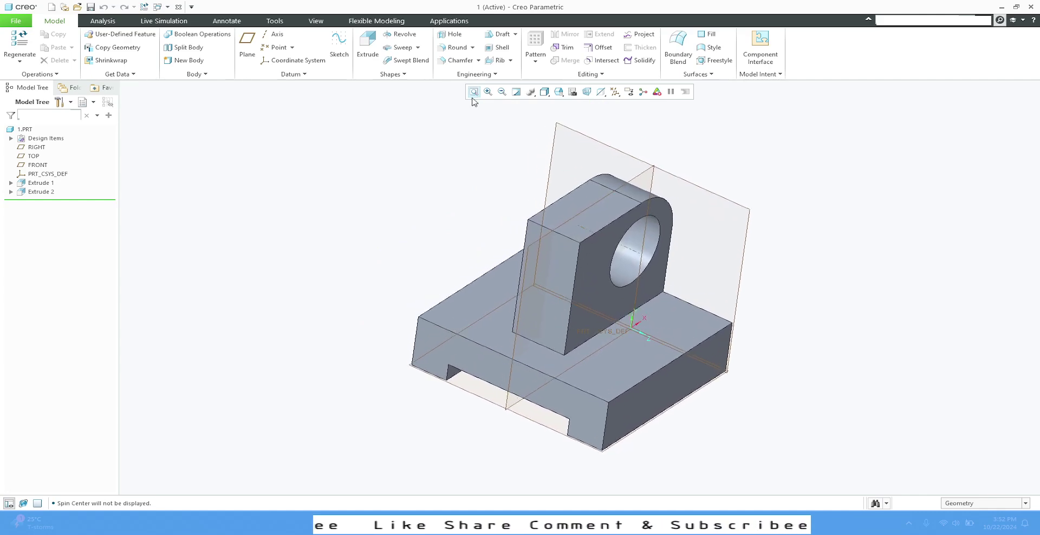
left_click(615, 92)
left_click(615, 105)
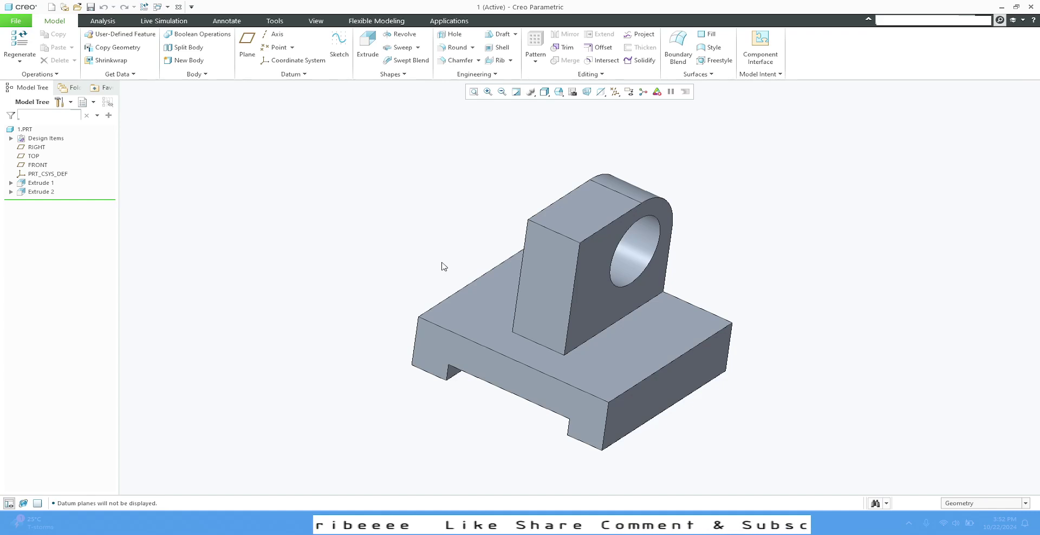
scroll(443, 266, "down", 2)
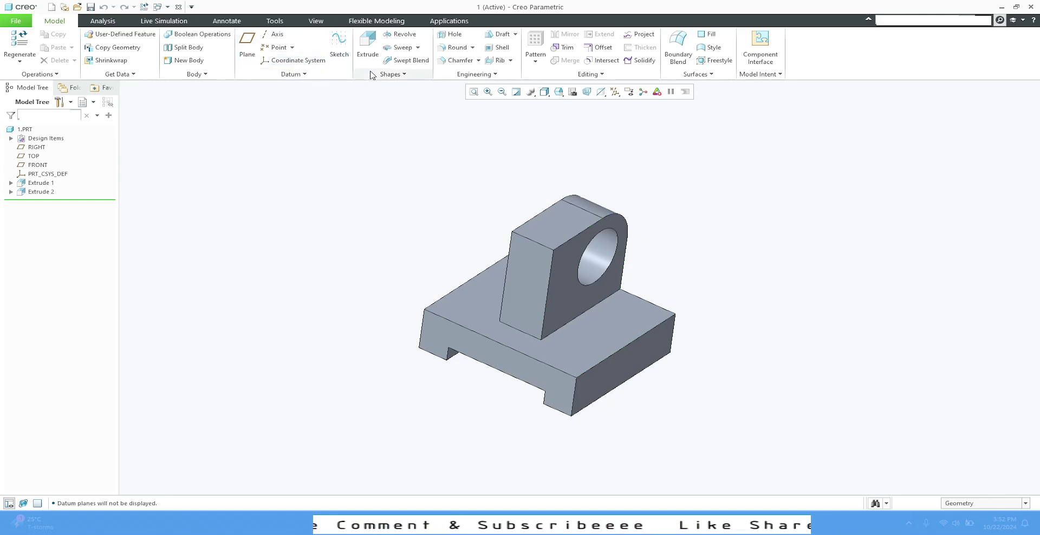
left_click(467, 76)
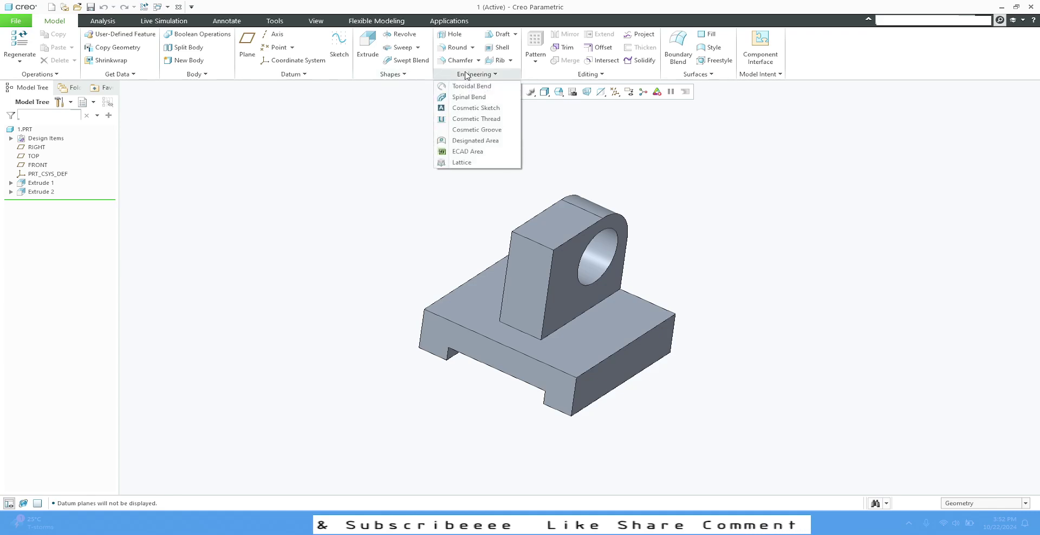
left_click(396, 98)
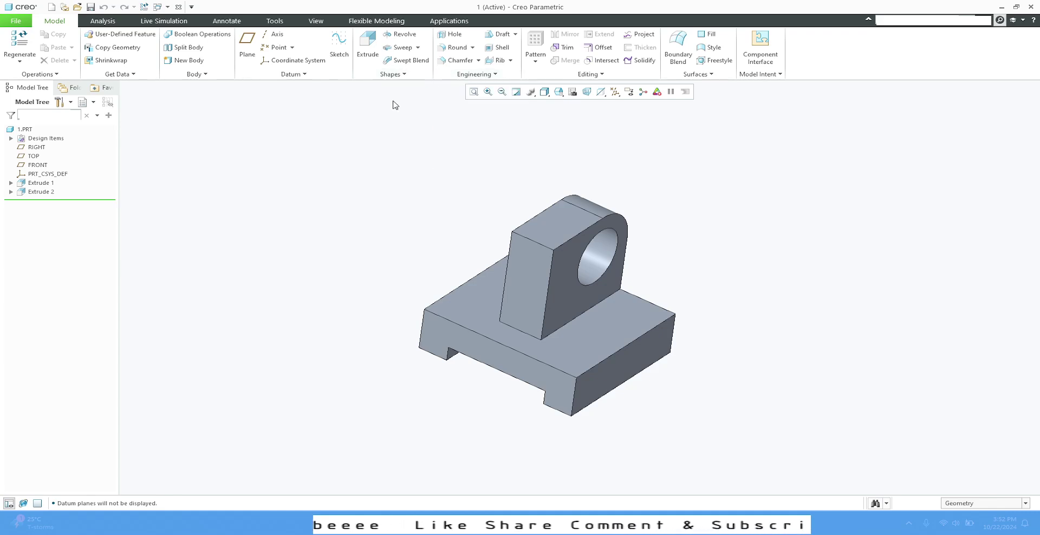